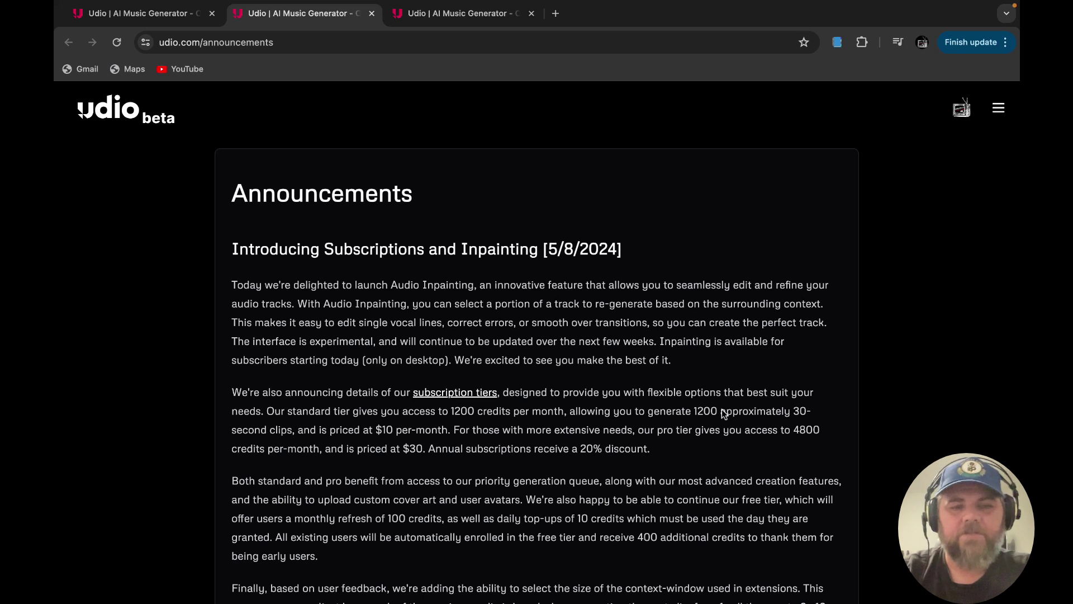
{"action": "scroll", "coordinate": [722, 407], "scroll_direction": "down", "scroll_amount": 2}
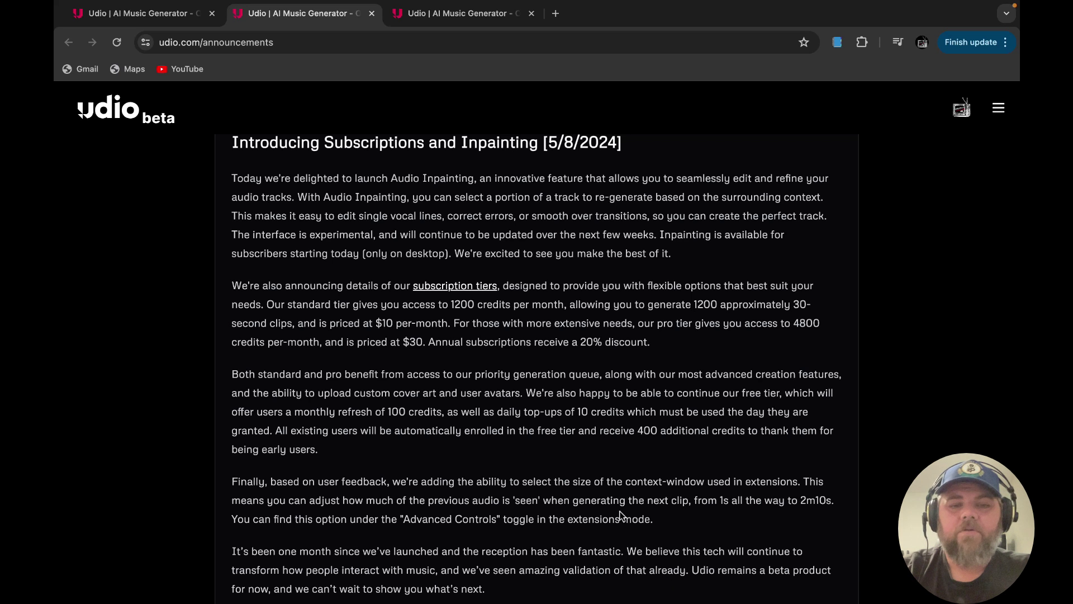
{"action": "scroll", "coordinate": [621, 514], "scroll_direction": "down", "scroll_amount": 3}
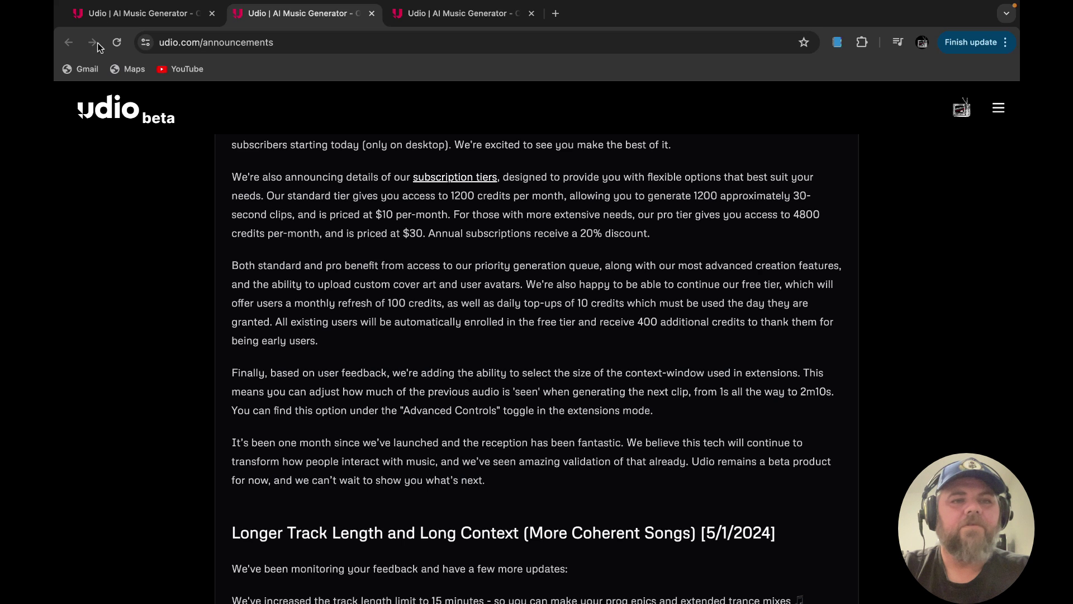
- Open the Pricing page from the navigation menu and scroll through the subscription plans
{"action": "left_click", "coordinate": [123, 10]}
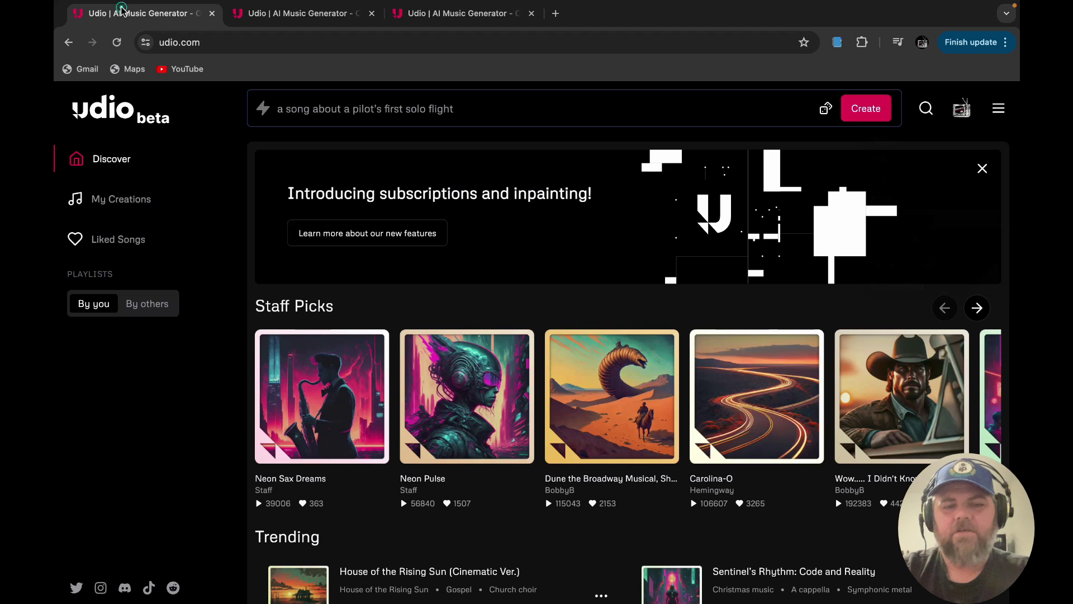
{"action": "left_click", "coordinate": [136, 202]}
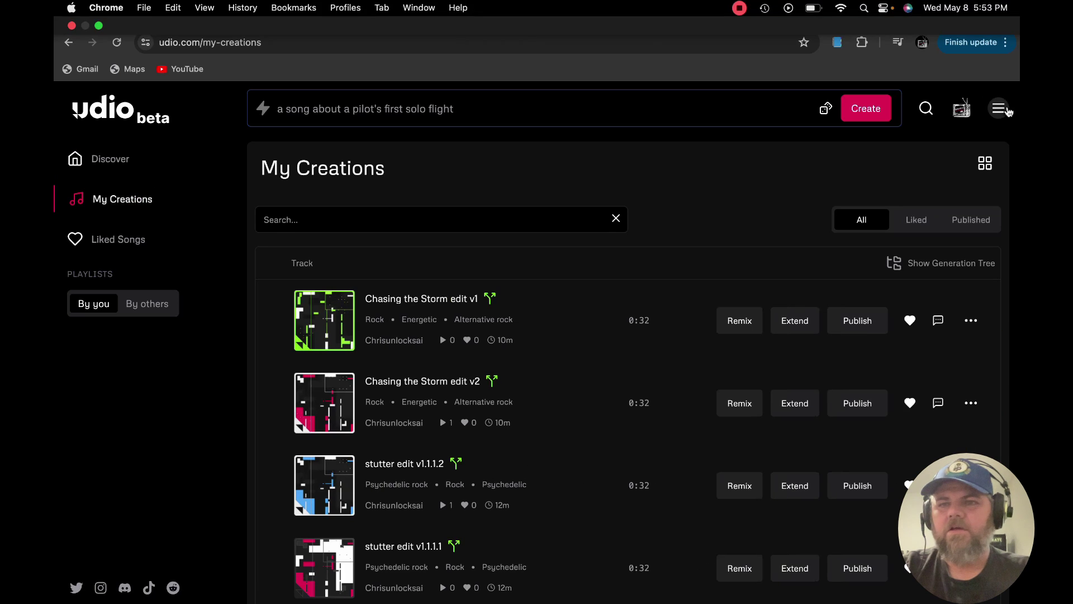
{"action": "left_click", "coordinate": [999, 108]}
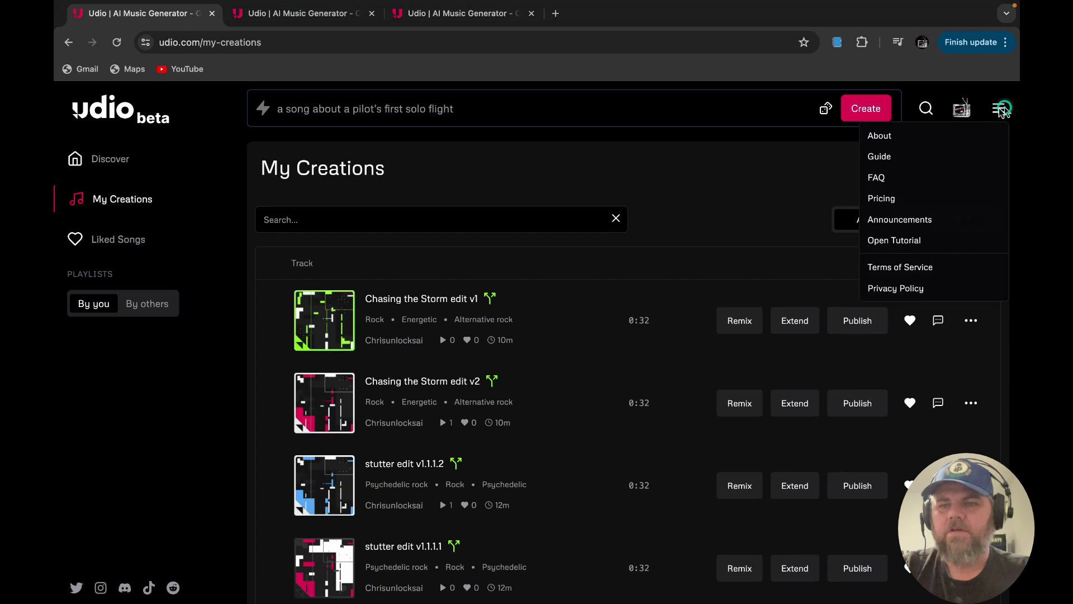
{"action": "left_click", "coordinate": [881, 199]}
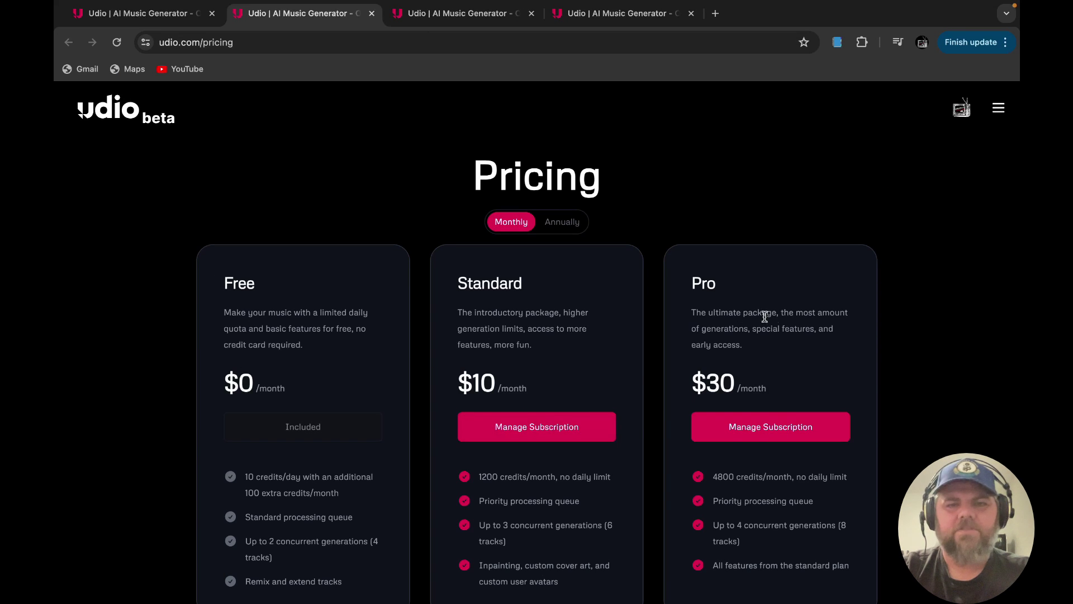
{"action": "scroll", "coordinate": [348, 387], "scroll_direction": "down", "scroll_amount": 1}
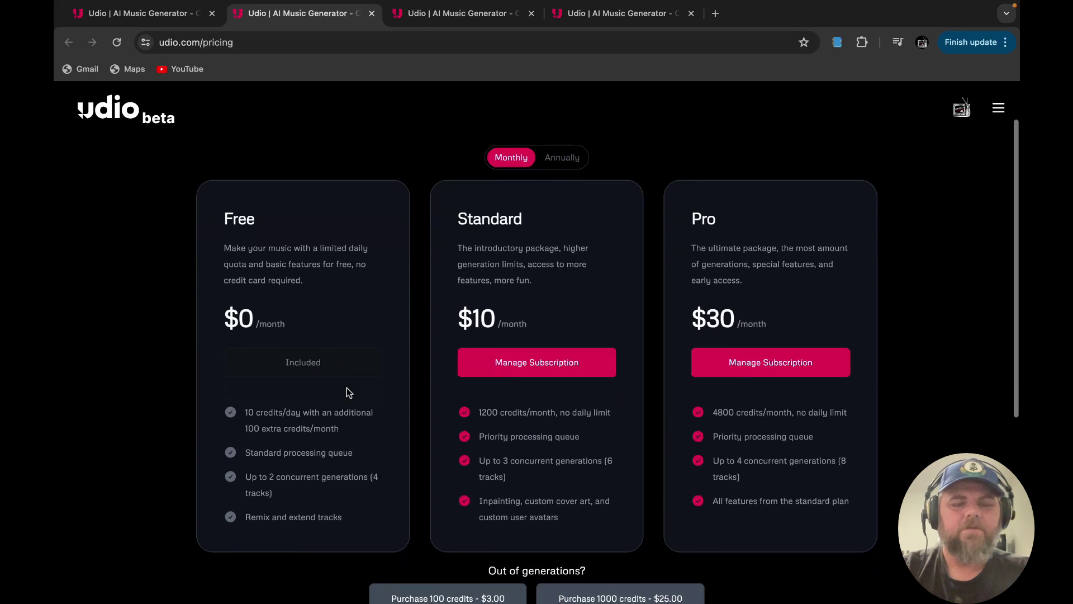
{"action": "scroll", "coordinate": [654, 450], "scroll_direction": "down", "scroll_amount": 1}
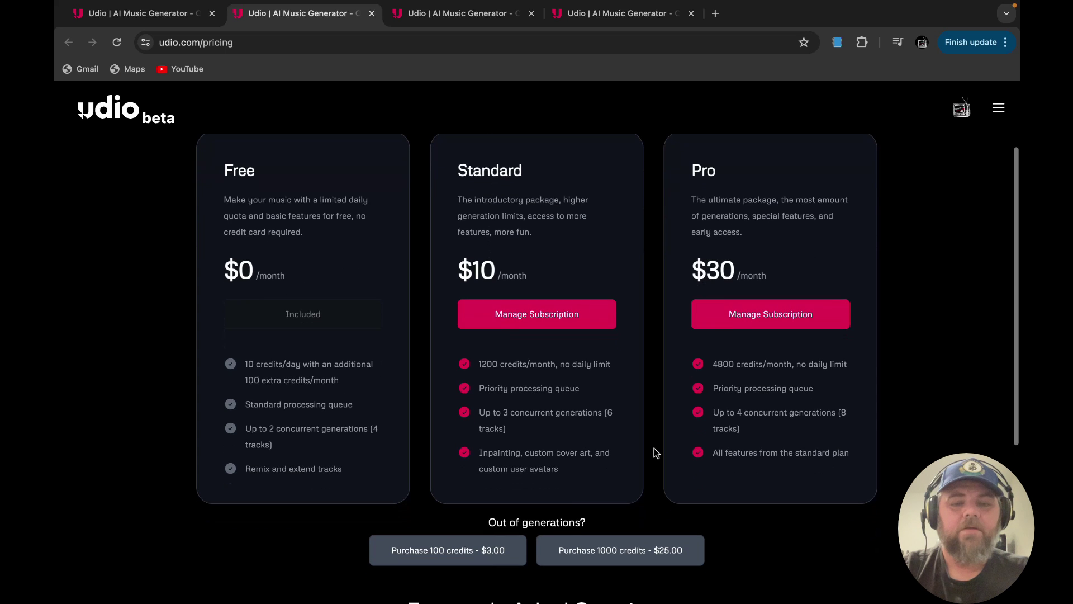
{"action": "scroll", "coordinate": [283, 541], "scroll_direction": "down", "scroll_amount": 1}
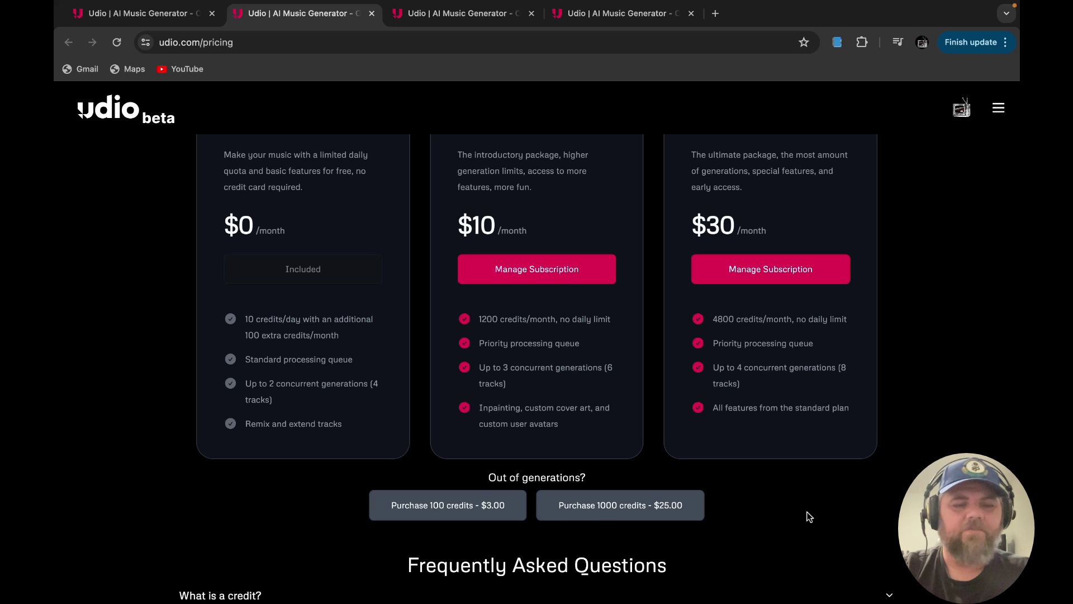
{"action": "scroll", "coordinate": [809, 511], "scroll_direction": "up", "scroll_amount": 3}
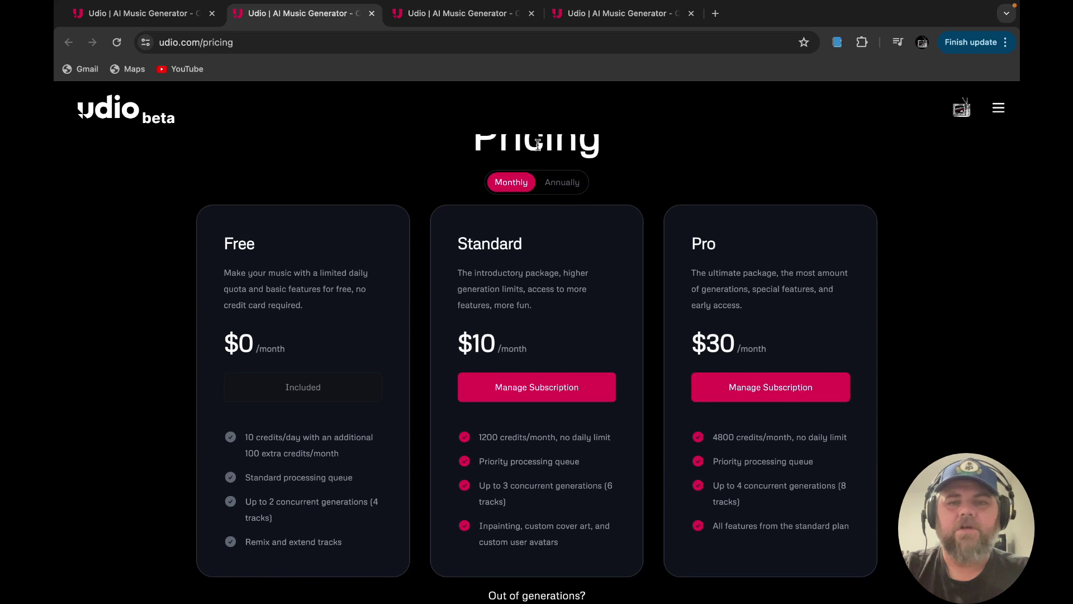
- Show annual pricing ($8 Standard, $24 Pro), then return to the Discover home page
{"action": "left_click", "coordinate": [563, 183]}
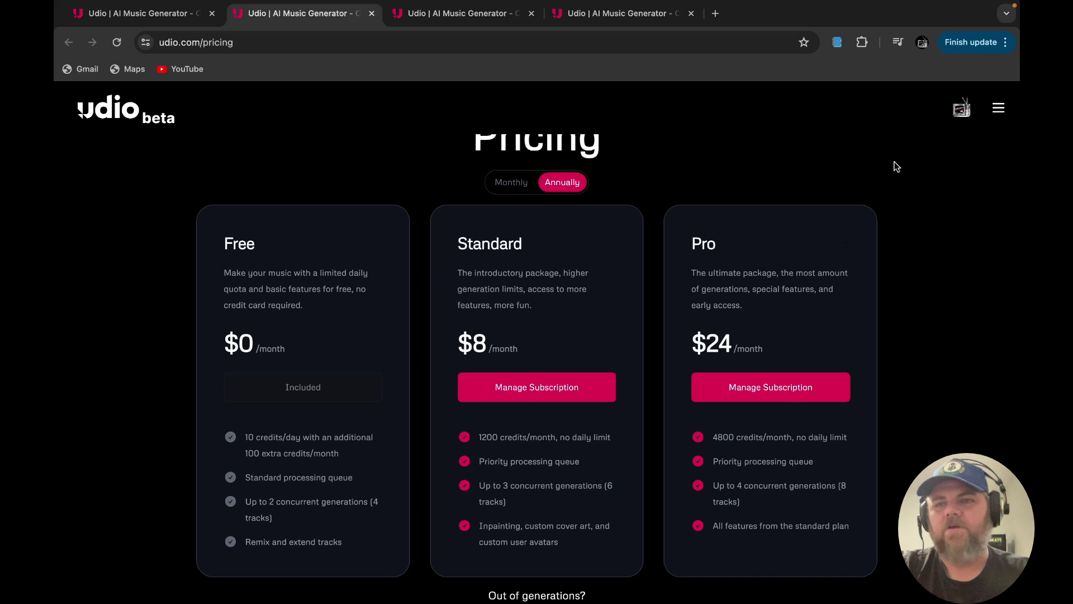
{"action": "left_click", "coordinate": [999, 109]}
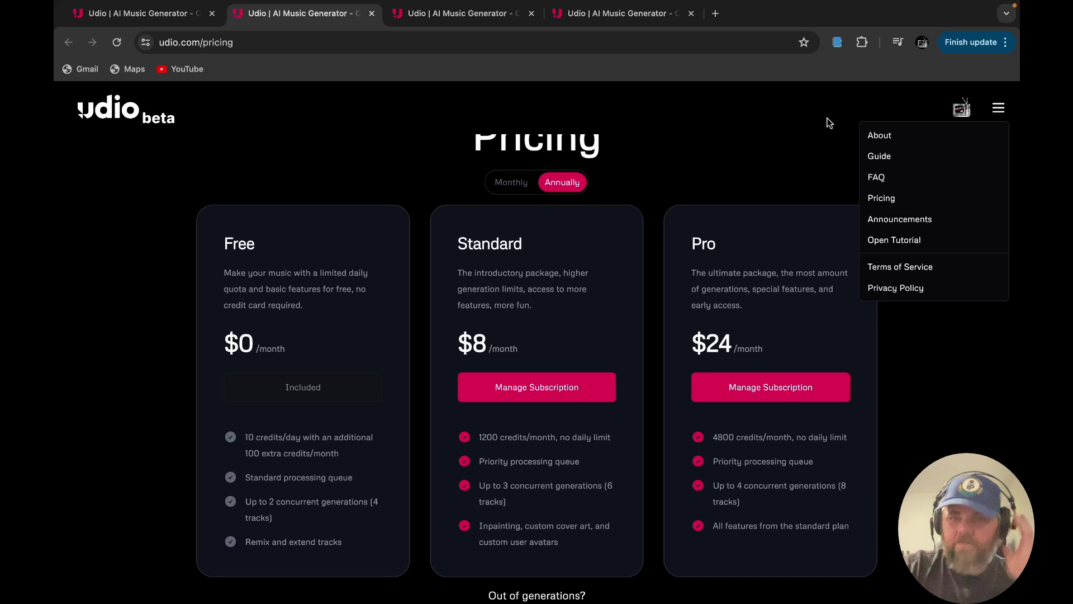
{"action": "left_click", "coordinate": [119, 112]}
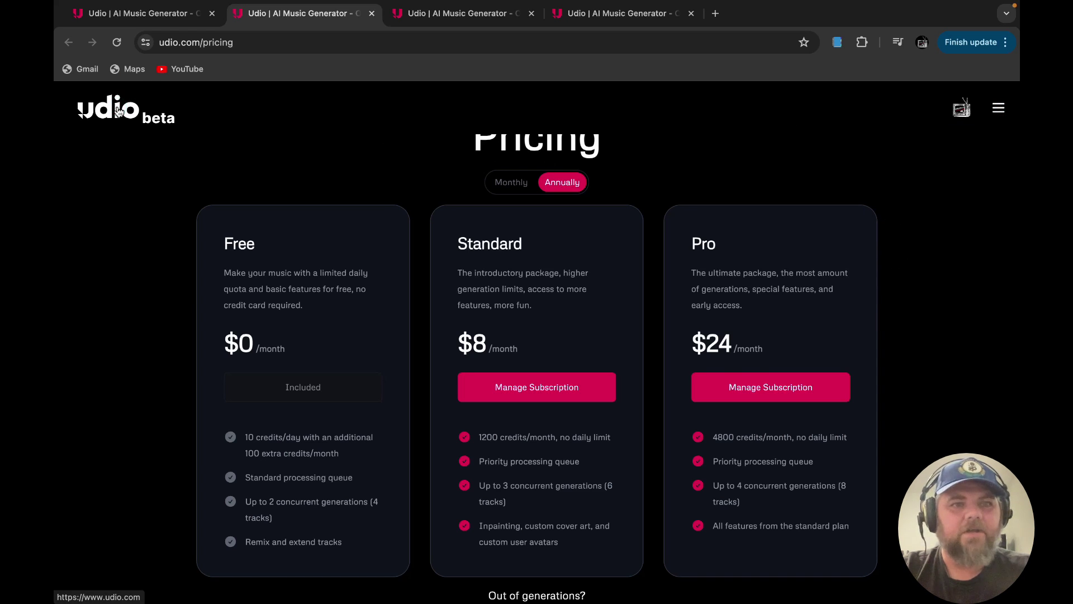
{"action": "left_click", "coordinate": [118, 112]}
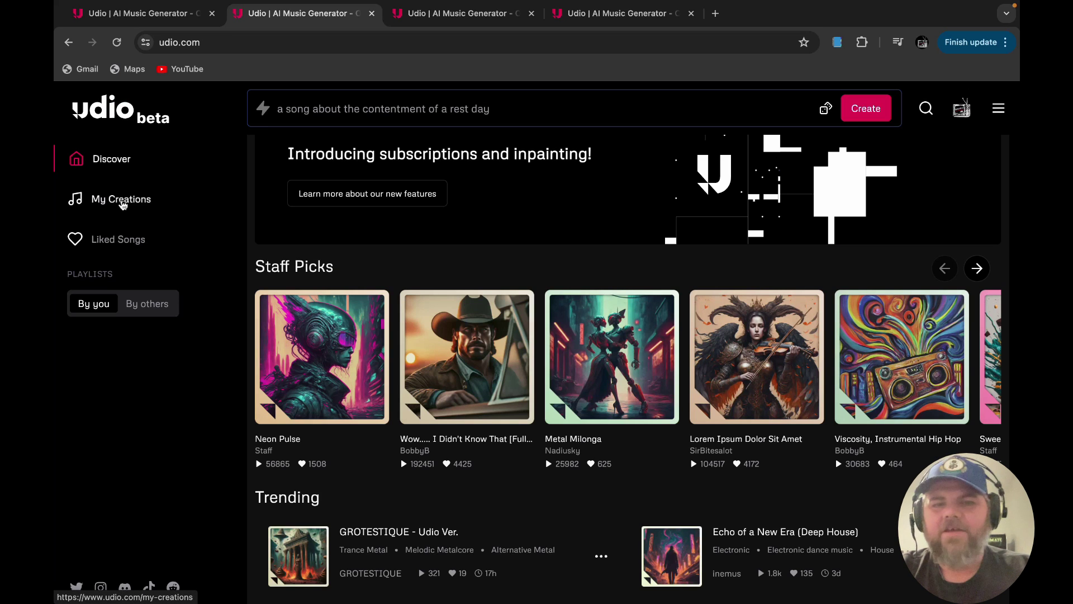
- Open My Creations and scroll through the first page of tracks
{"action": "left_click", "coordinate": [123, 203]}
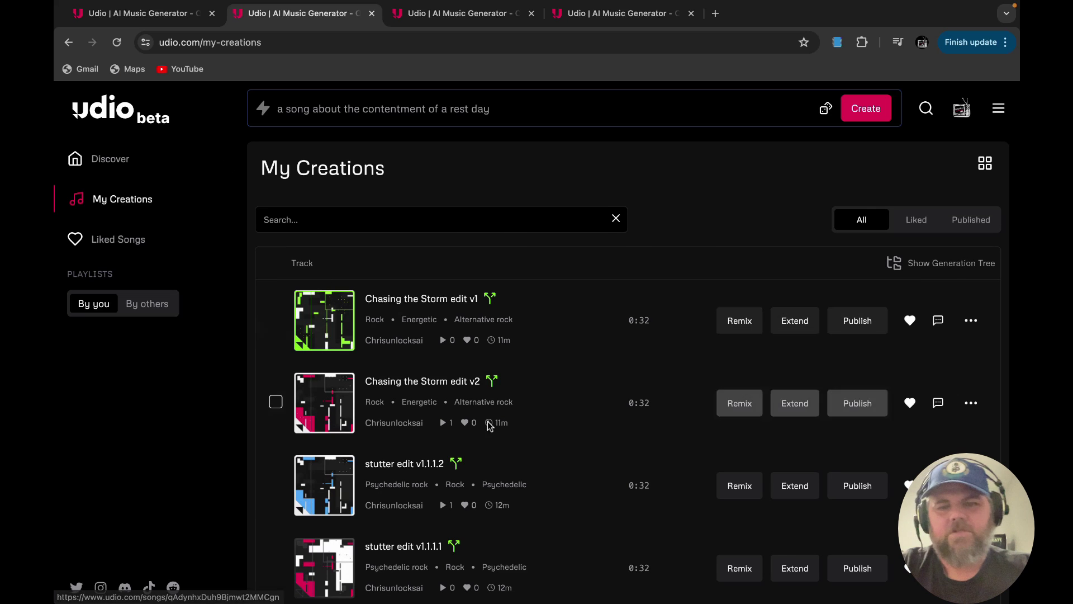
{"action": "scroll", "coordinate": [555, 474], "scroll_direction": "down", "scroll_amount": 3}
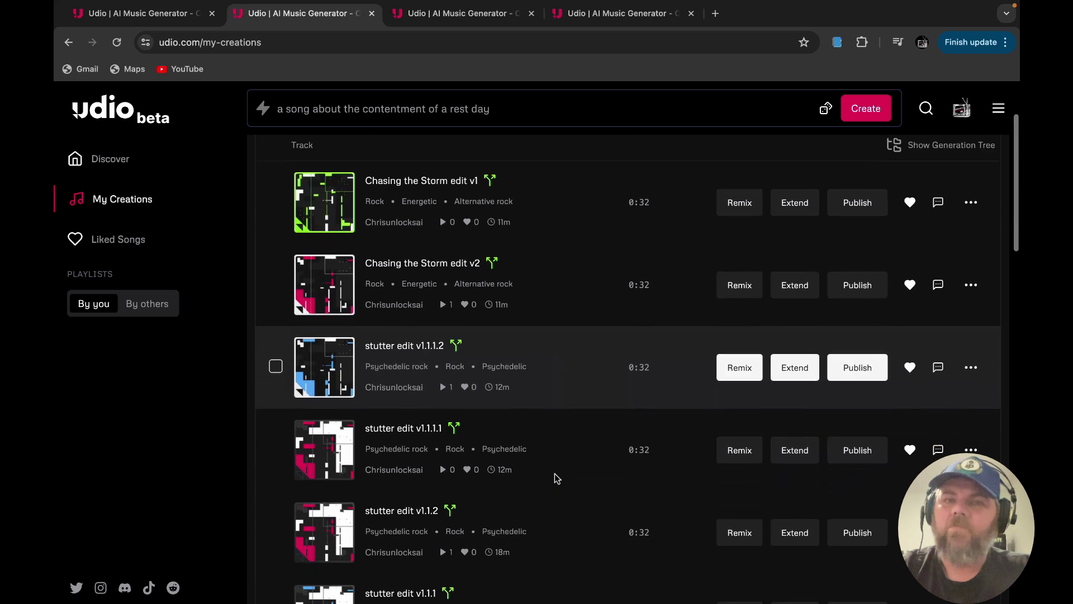
{"action": "scroll", "coordinate": [555, 478], "scroll_direction": "down", "scroll_amount": 10}
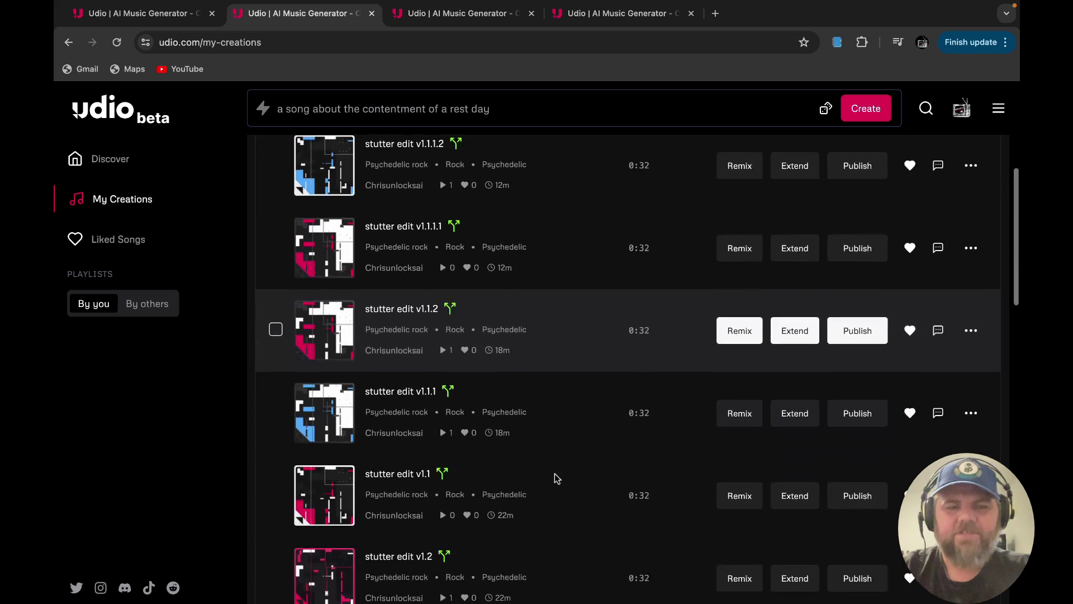
{"action": "scroll", "coordinate": [555, 474], "scroll_direction": "down", "scroll_amount": 2}
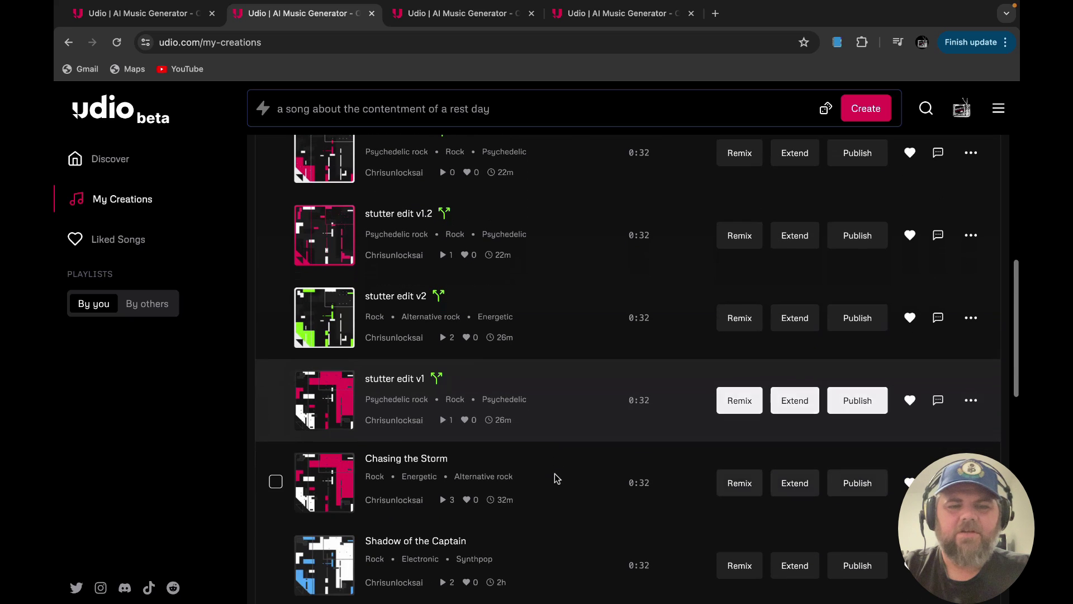
{"action": "scroll", "coordinate": [612, 351], "scroll_direction": "up", "scroll_amount": 15}
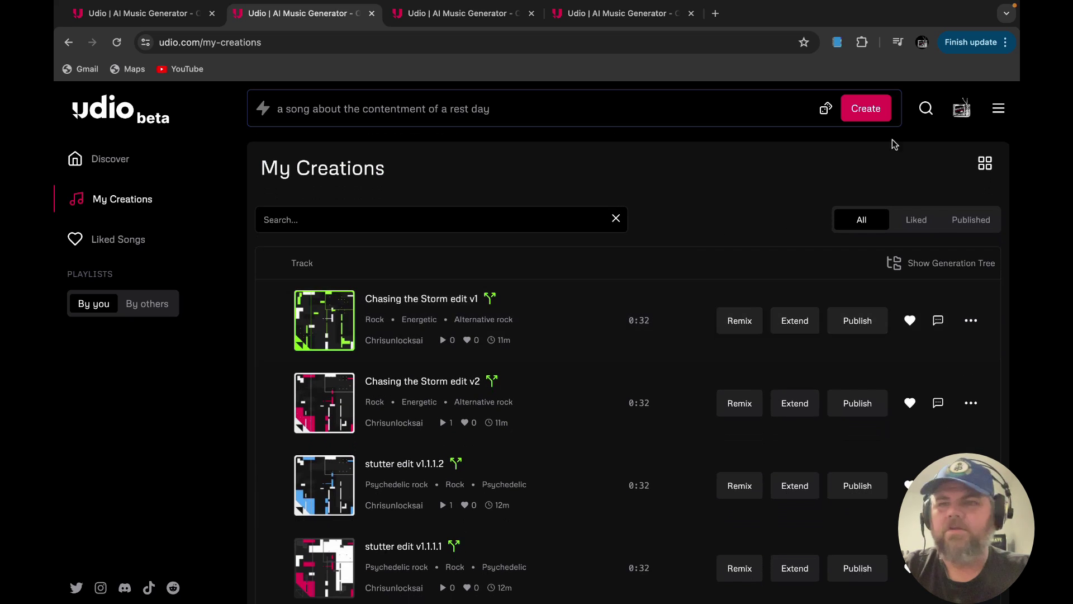
{"action": "scroll", "coordinate": [541, 461], "scroll_direction": "down", "scroll_amount": 7}
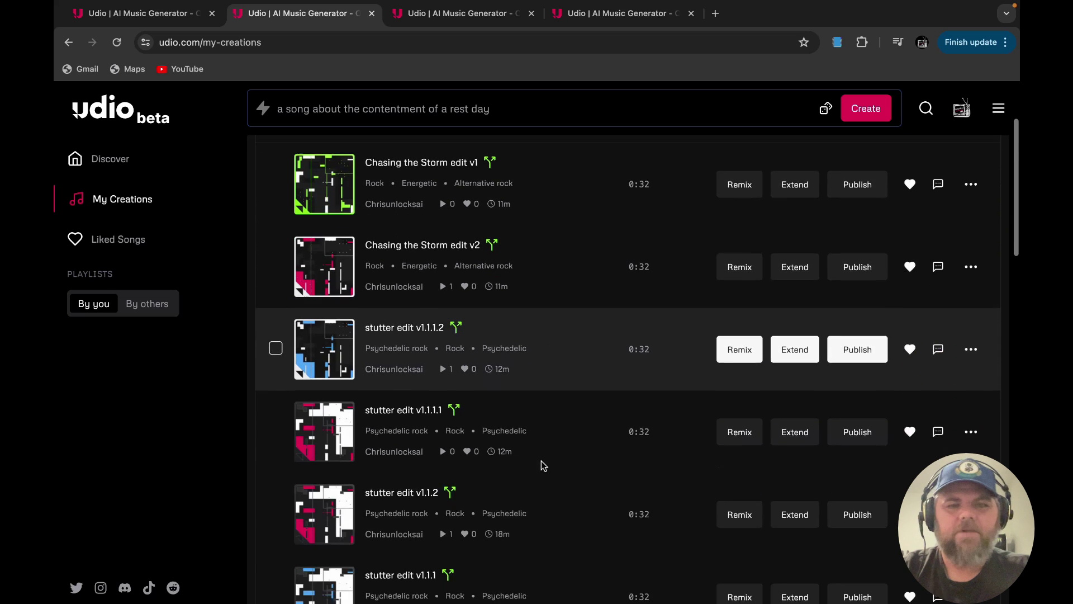
{"action": "scroll", "coordinate": [541, 461], "scroll_direction": "down", "scroll_amount": 11}
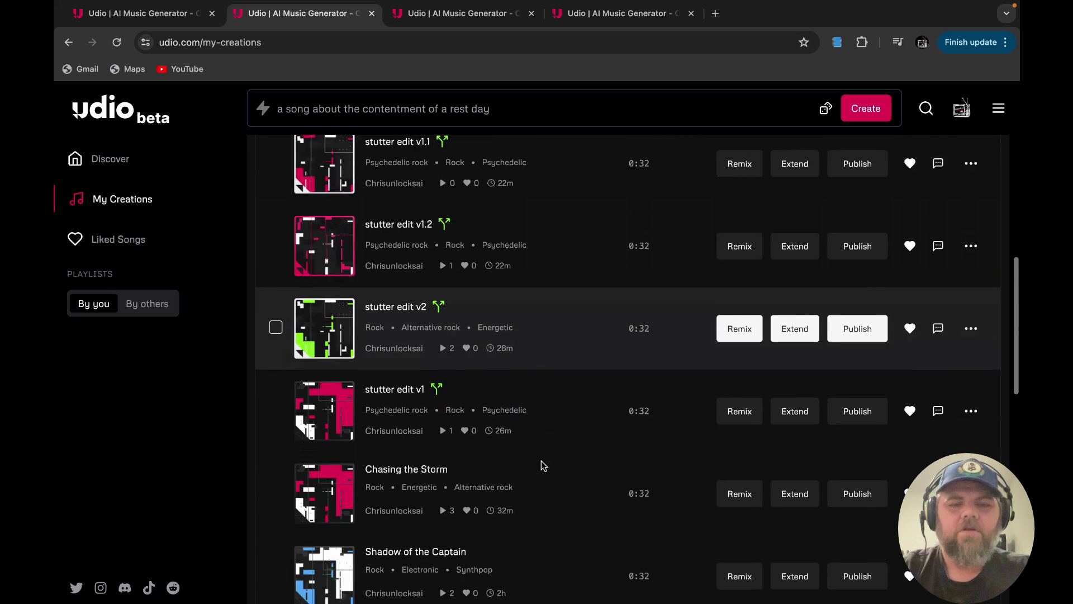
{"action": "scroll", "coordinate": [541, 466], "scroll_direction": "down", "scroll_amount": 6}
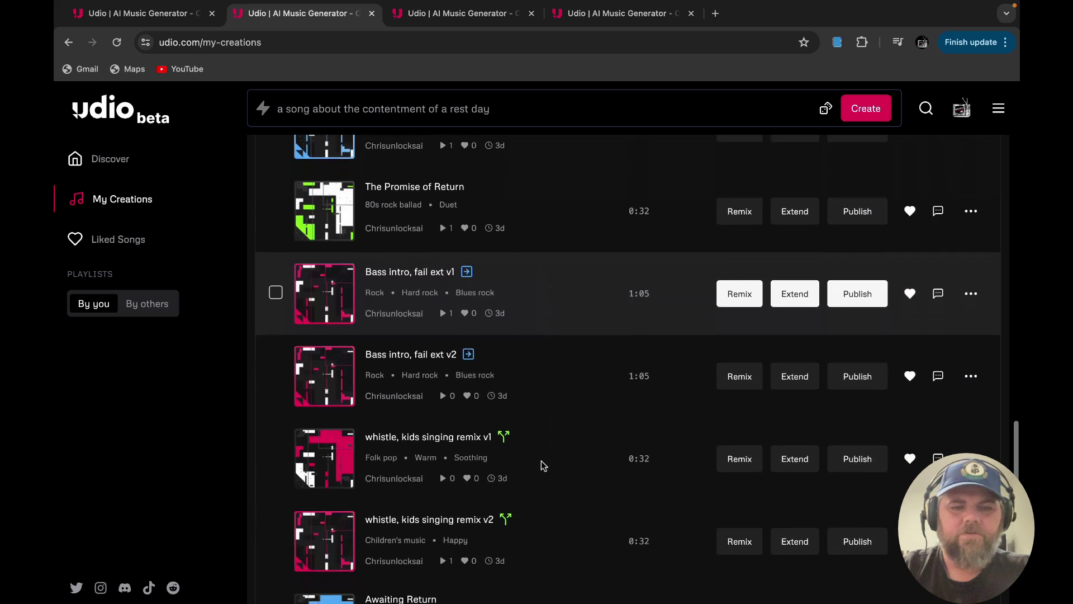
{"action": "scroll", "coordinate": [541, 460], "scroll_direction": "up", "scroll_amount": 3}
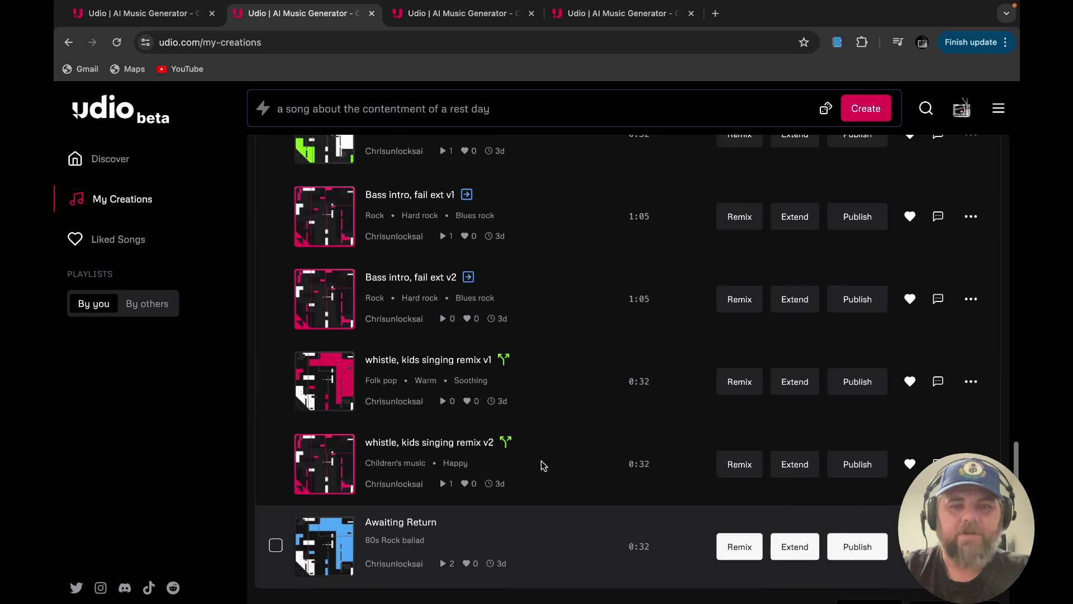
{"action": "scroll", "coordinate": [542, 465], "scroll_direction": "up", "scroll_amount": 6}
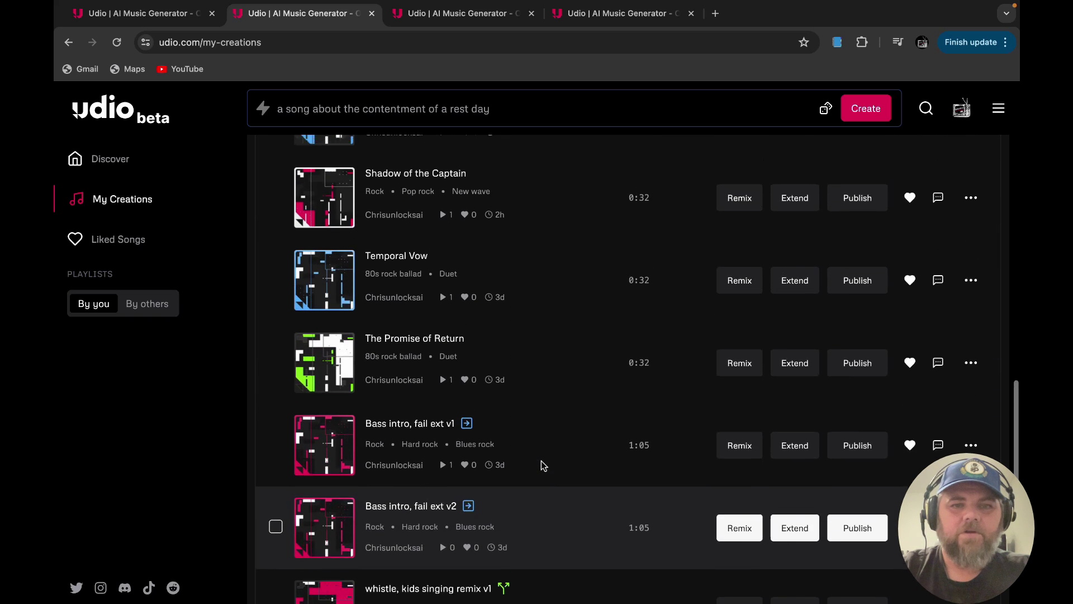
{"action": "scroll", "coordinate": [542, 465], "scroll_direction": "up", "scroll_amount": 4}
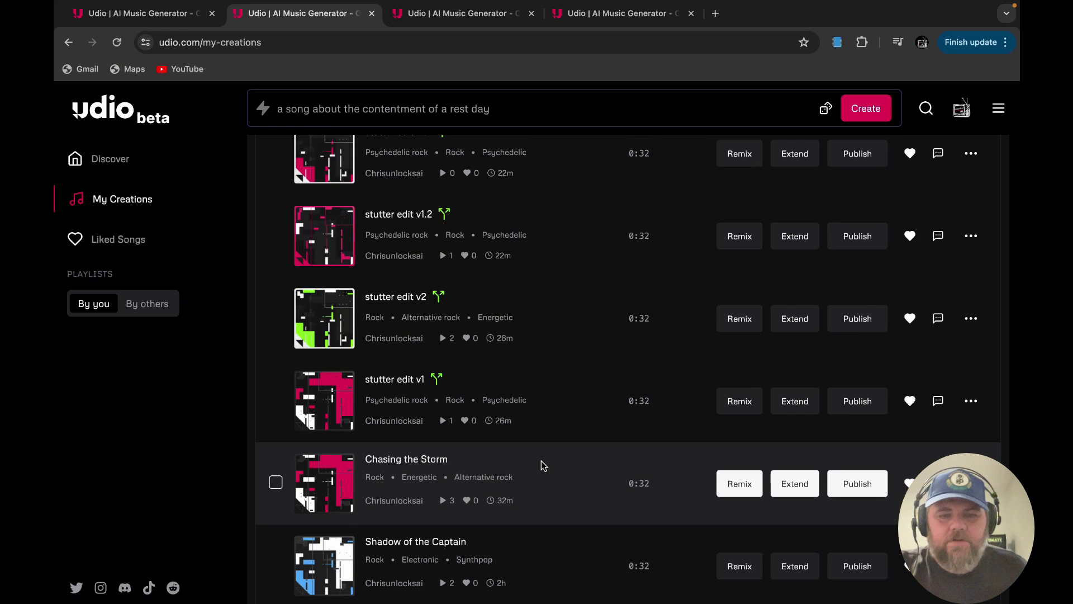
{"action": "scroll", "coordinate": [541, 464], "scroll_direction": "down", "scroll_amount": 2}
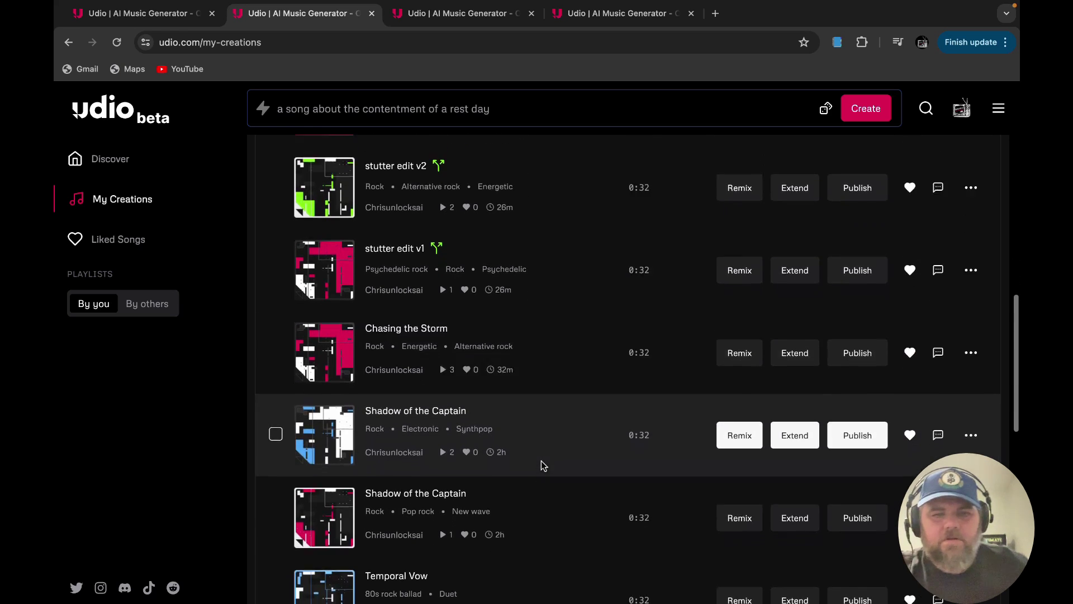
{"action": "scroll", "coordinate": [541, 462], "scroll_direction": "up", "scroll_amount": 2}
{"action": "scroll", "coordinate": [963, 176], "scroll_direction": "up", "scroll_amount": 7}
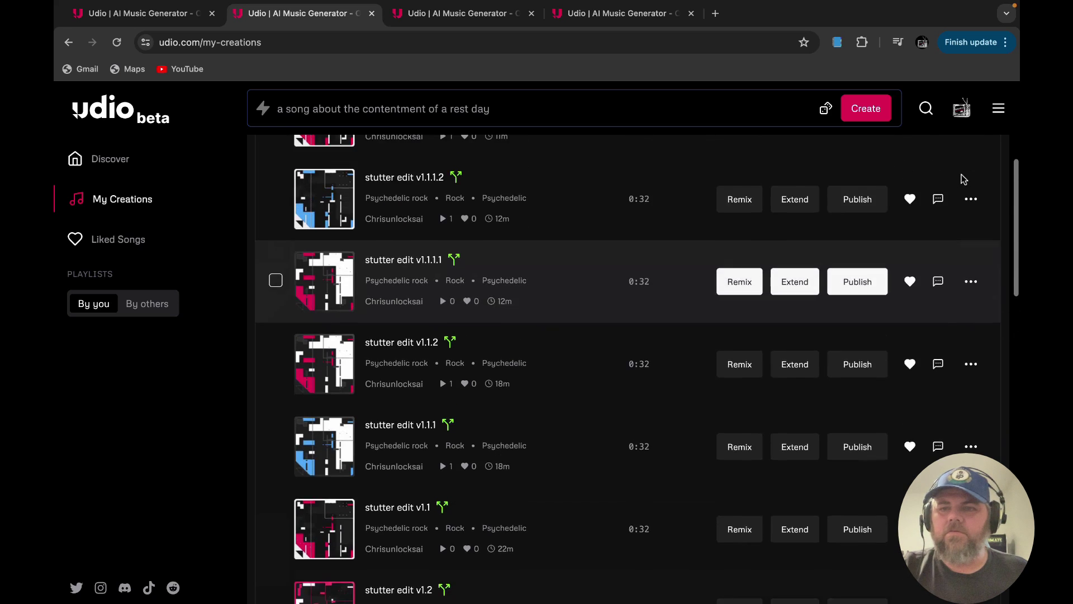
{"action": "scroll", "coordinate": [963, 178], "scroll_direction": "up", "scroll_amount": 5}
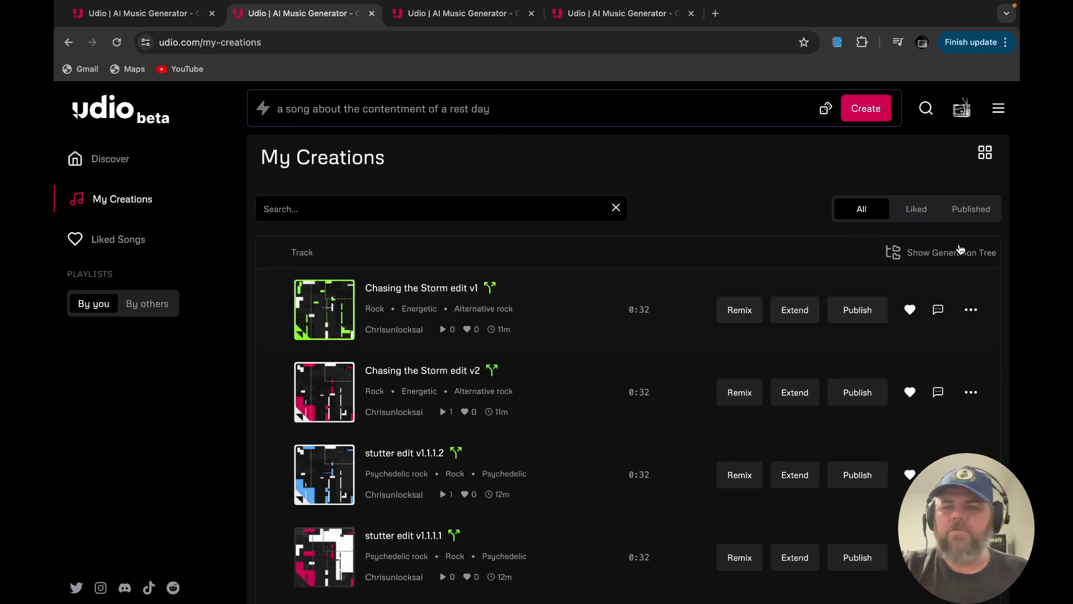
{"action": "scroll", "coordinate": [525, 431], "scroll_direction": "down", "scroll_amount": 3}
{"action": "scroll", "coordinate": [525, 431], "scroll_direction": "down", "scroll_amount": 7}
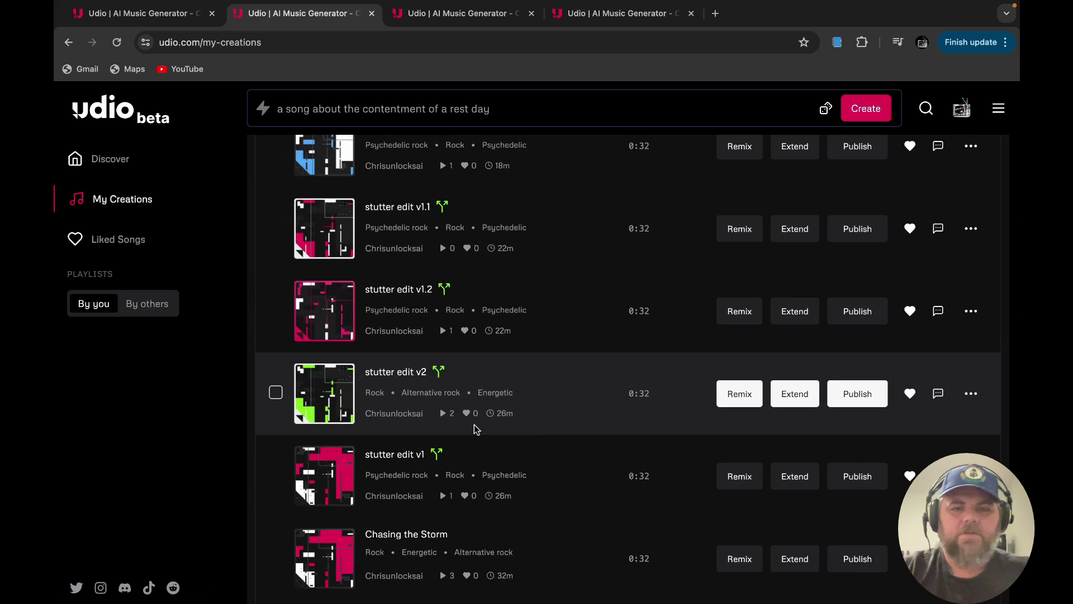
{"action": "scroll", "coordinate": [505, 403], "scroll_direction": "down", "scroll_amount": 2}
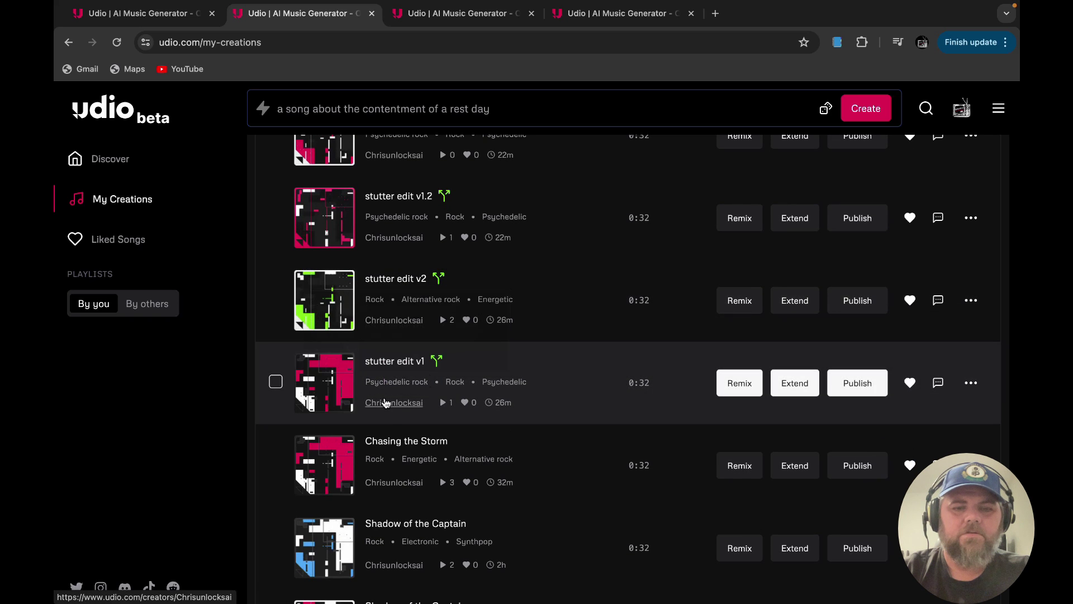
{"action": "scroll", "coordinate": [394, 426], "scroll_direction": "down", "scroll_amount": 3}
{"action": "scroll", "coordinate": [393, 426], "scroll_direction": "down", "scroll_amount": 7}
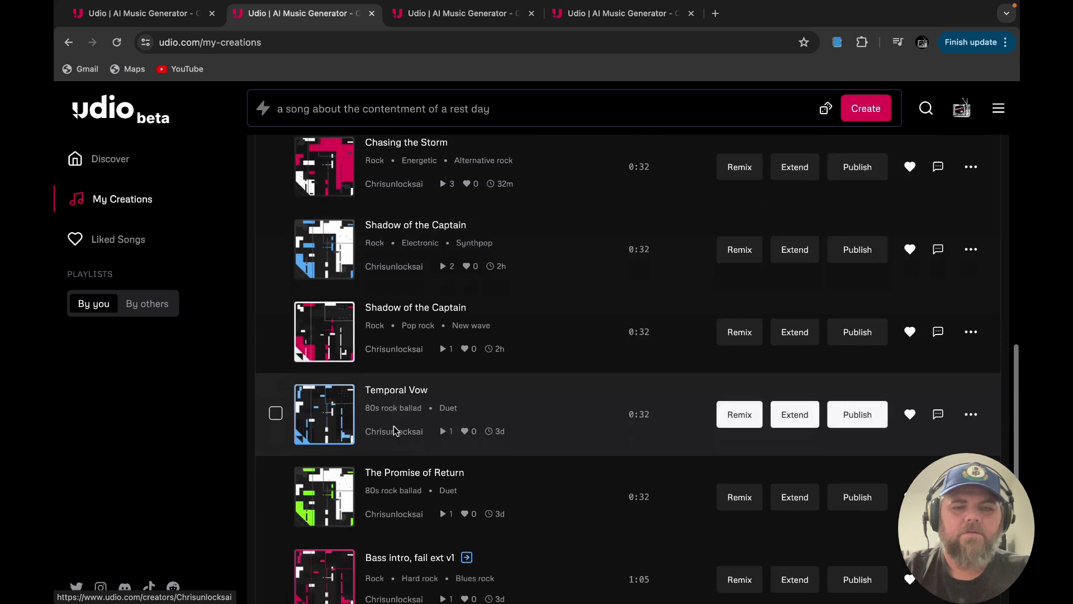
{"action": "scroll", "coordinate": [395, 432], "scroll_direction": "down", "scroll_amount": 3}
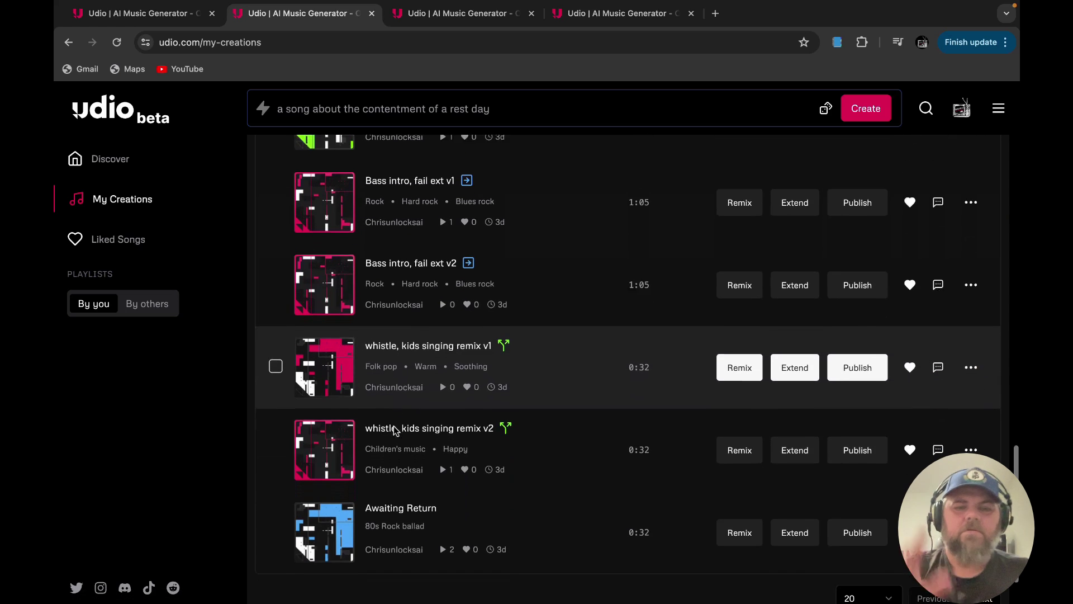
{"action": "scroll", "coordinate": [393, 426], "scroll_direction": "down", "scroll_amount": 1}
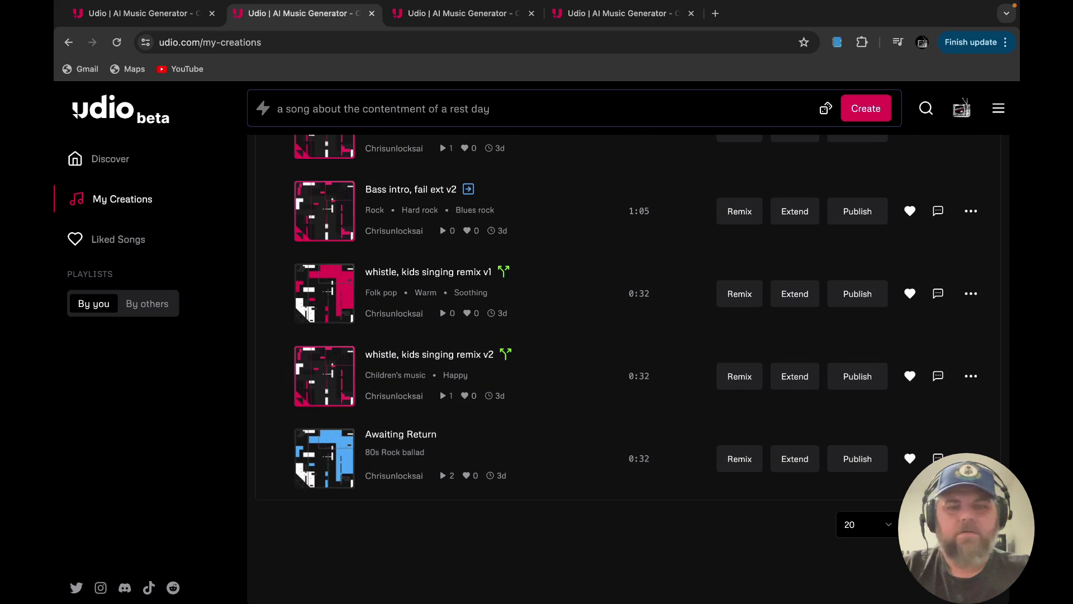
- Go to the next page of songs and scroll up to the 'stutter' row
{"action": "left_click", "coordinate": [917, 524]}
{"action": "scroll", "coordinate": [583, 386], "scroll_direction": "up", "scroll_amount": 1}
{"action": "scroll", "coordinate": [582, 386], "scroll_direction": "up", "scroll_amount": 9}
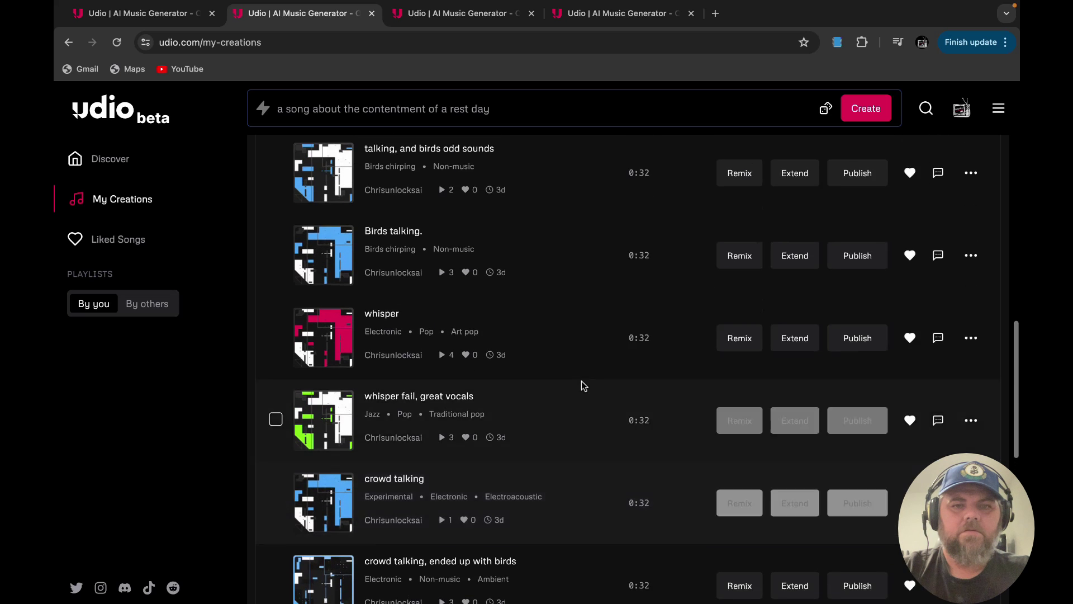
{"action": "scroll", "coordinate": [583, 385], "scroll_direction": "up", "scroll_amount": 5}
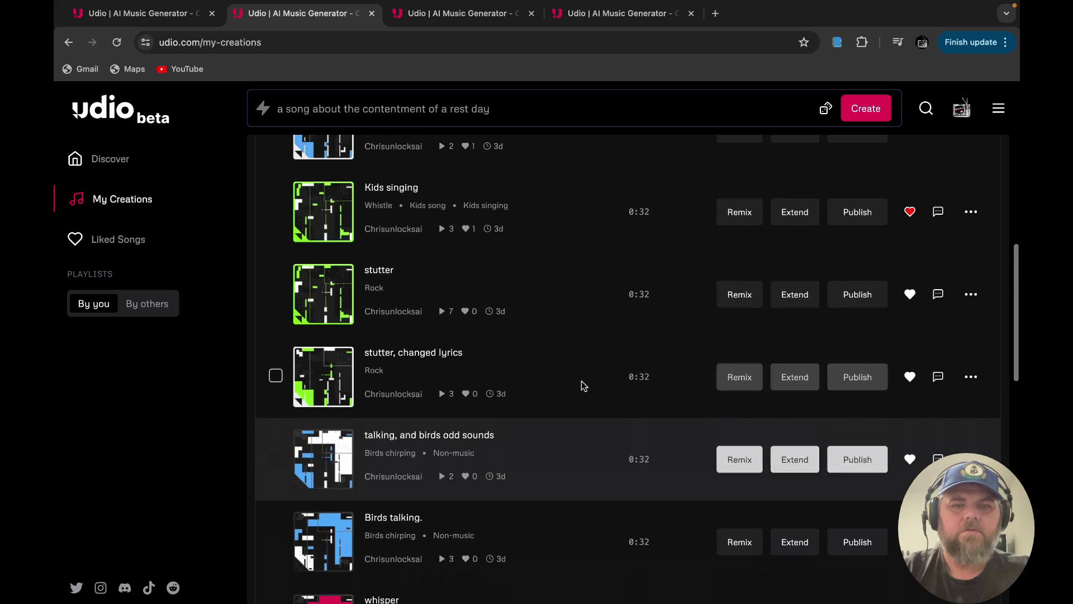
{"action": "scroll", "coordinate": [583, 386], "scroll_direction": "up", "scroll_amount": 1}
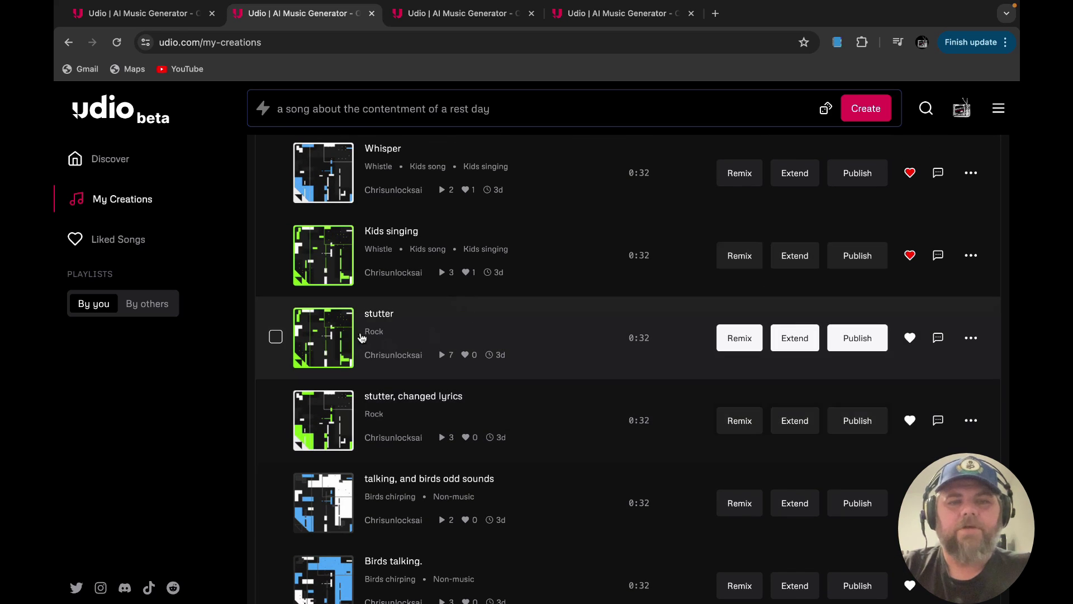
- Open the 'stutter' song page, play it, and pause at 0:31 of 0:32
{"action": "mouse_move", "coordinate": [385, 318]}
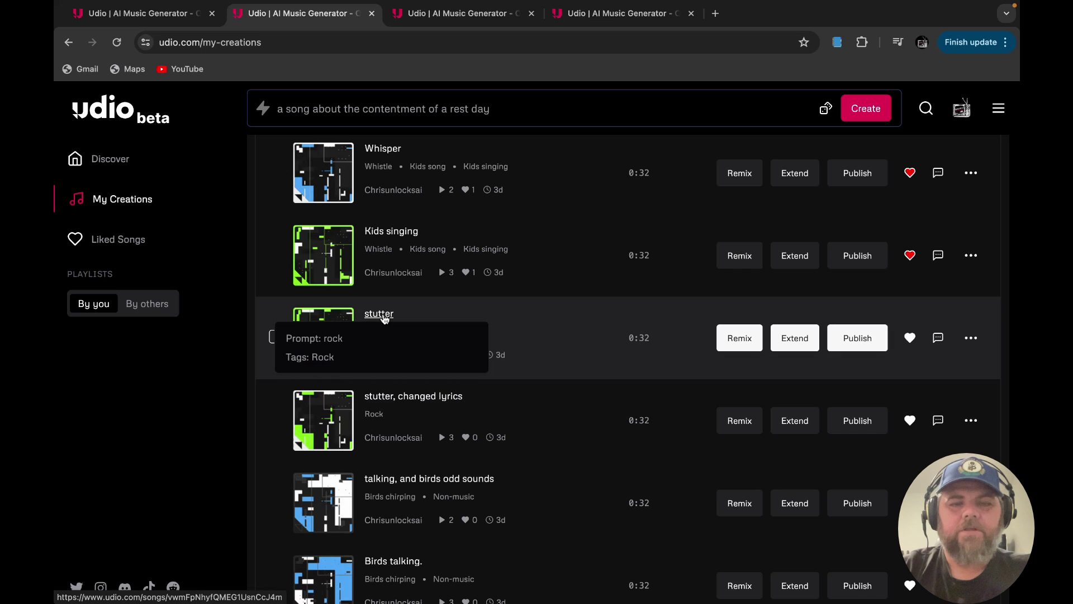
{"action": "left_click", "coordinate": [385, 318]}
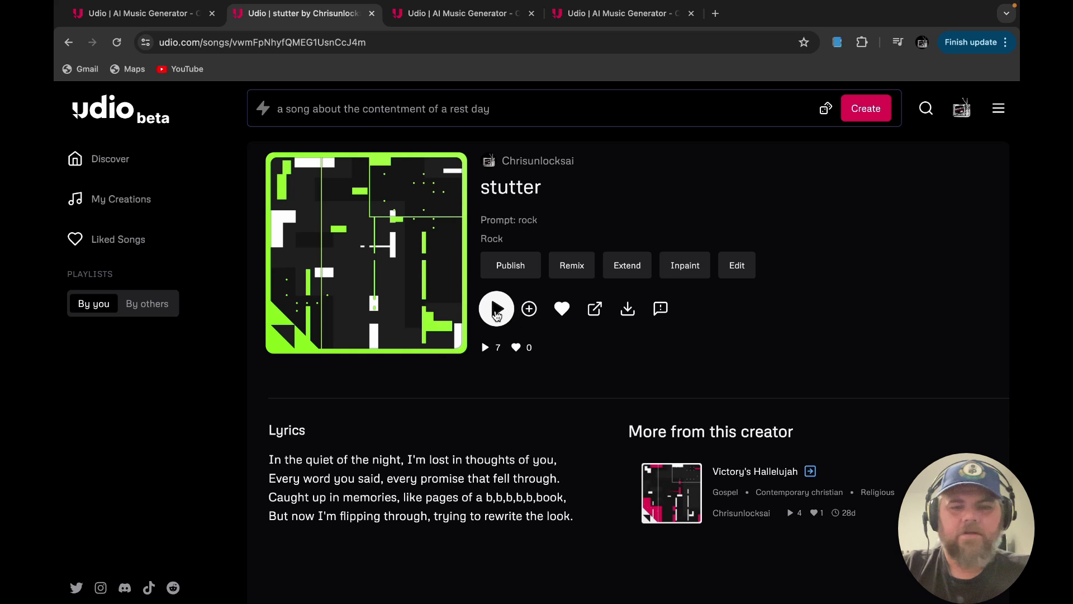
{"action": "left_click", "coordinate": [496, 310]}
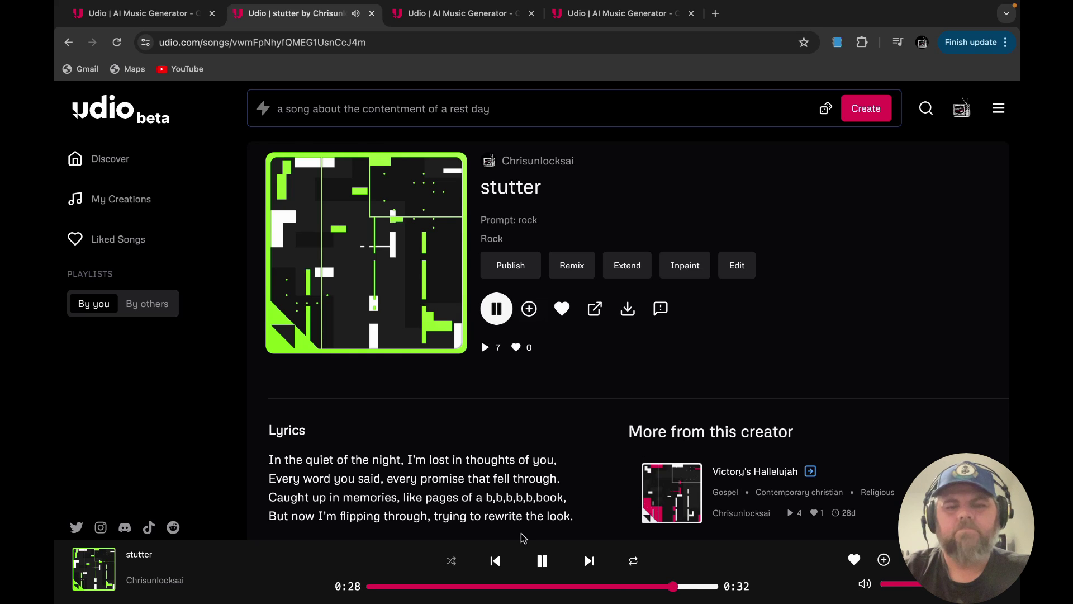
{"action": "left_click", "coordinate": [542, 561]}
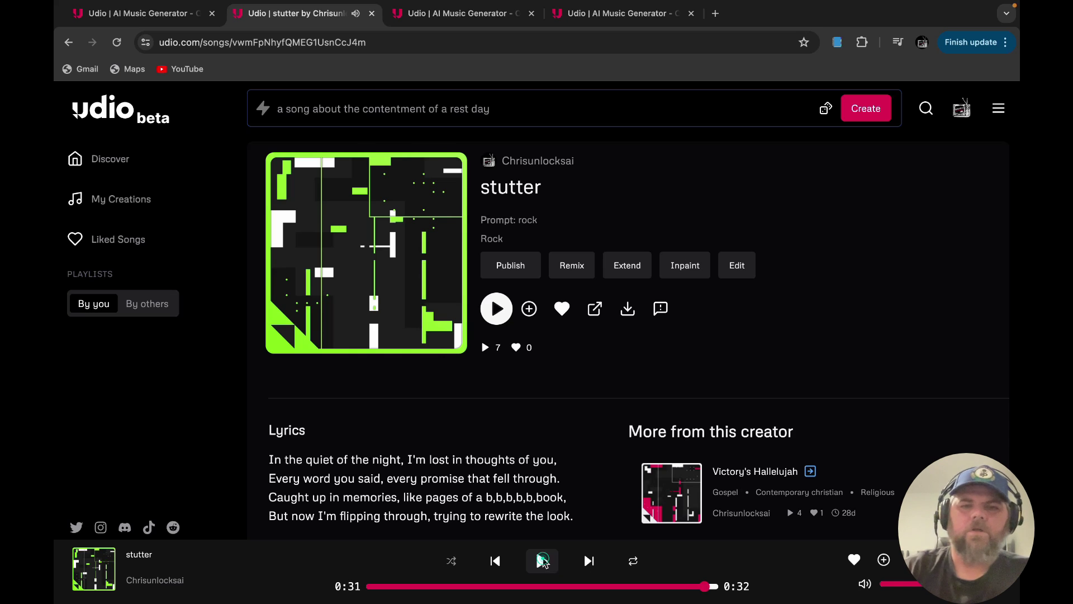
- Start inpainting the stutter track with a new region starting at 0:22
{"action": "left_click", "coordinate": [686, 267]}
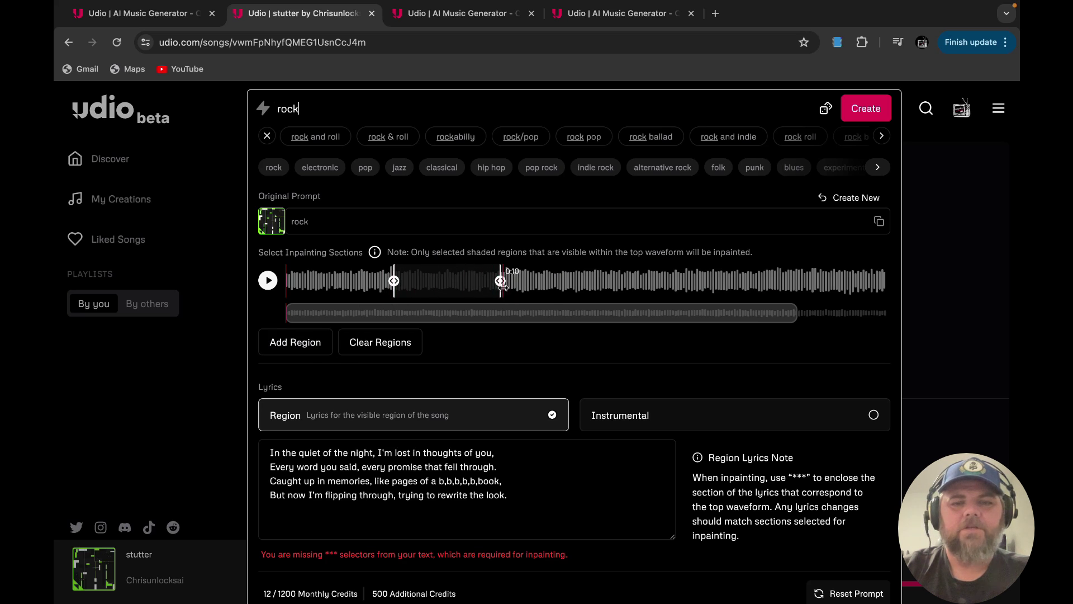
{"action": "left_click", "coordinate": [391, 348]}
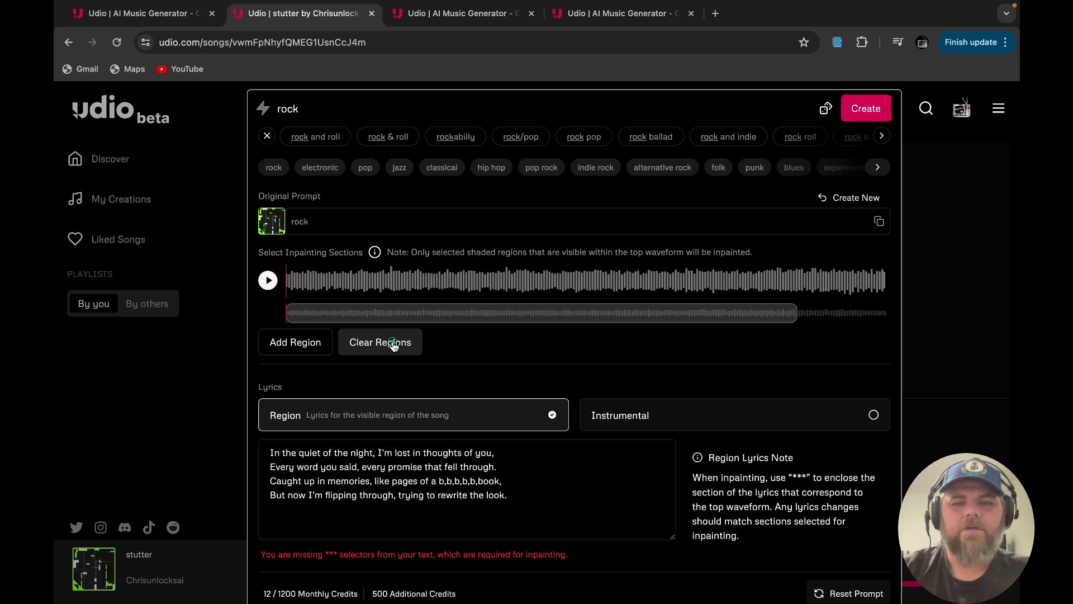
{"action": "left_click", "coordinate": [324, 347]}
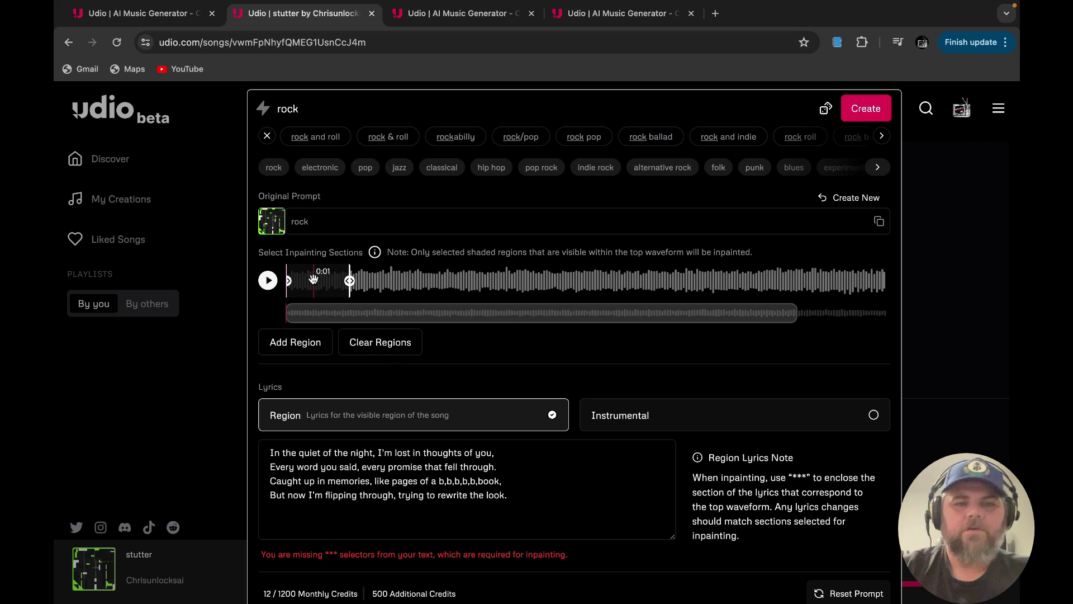
{"action": "mouse_move", "coordinate": [316, 282]}
{"action": "left_mouse_down"}
{"action": "mouse_move", "coordinate": [602, 283]}
{"action": "mouse_move", "coordinate": [742, 301]}
{"action": "left_mouse_up"}
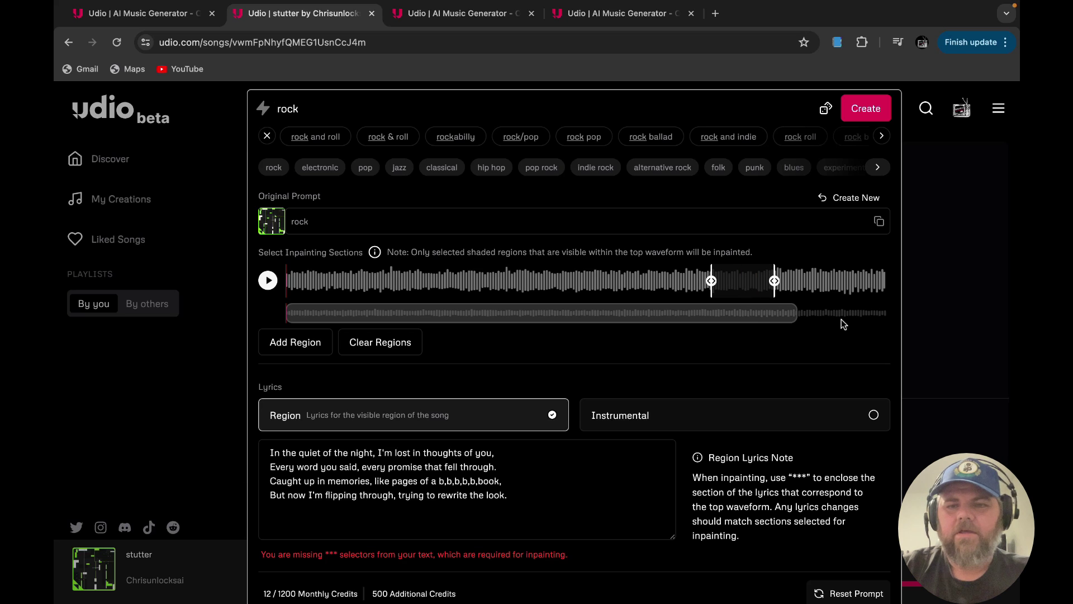
{"action": "key", "text": "alt+Left"}
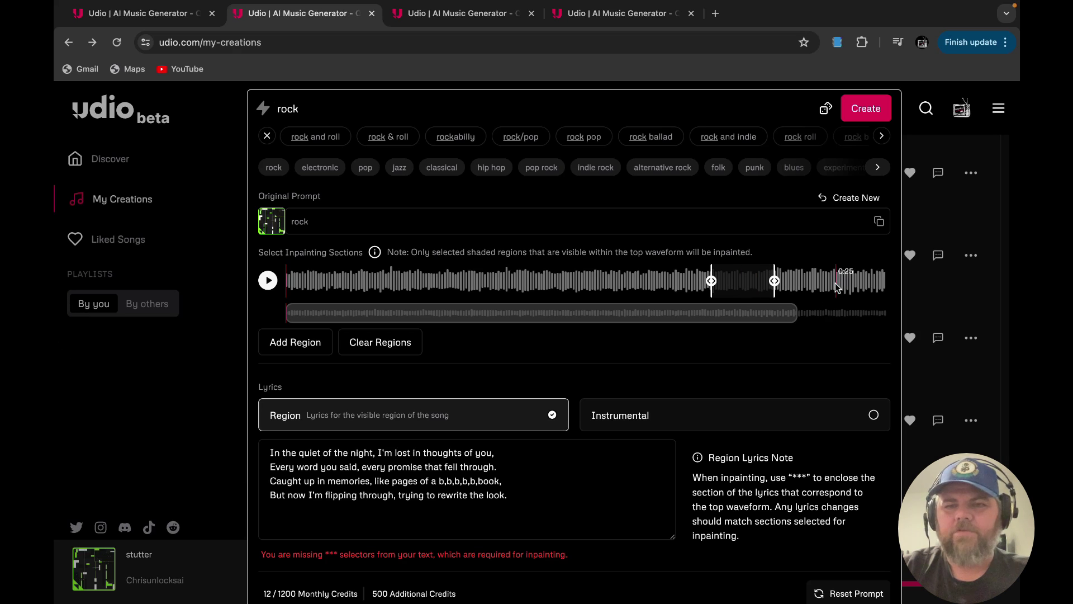
{"action": "left_click", "coordinate": [808, 315]}
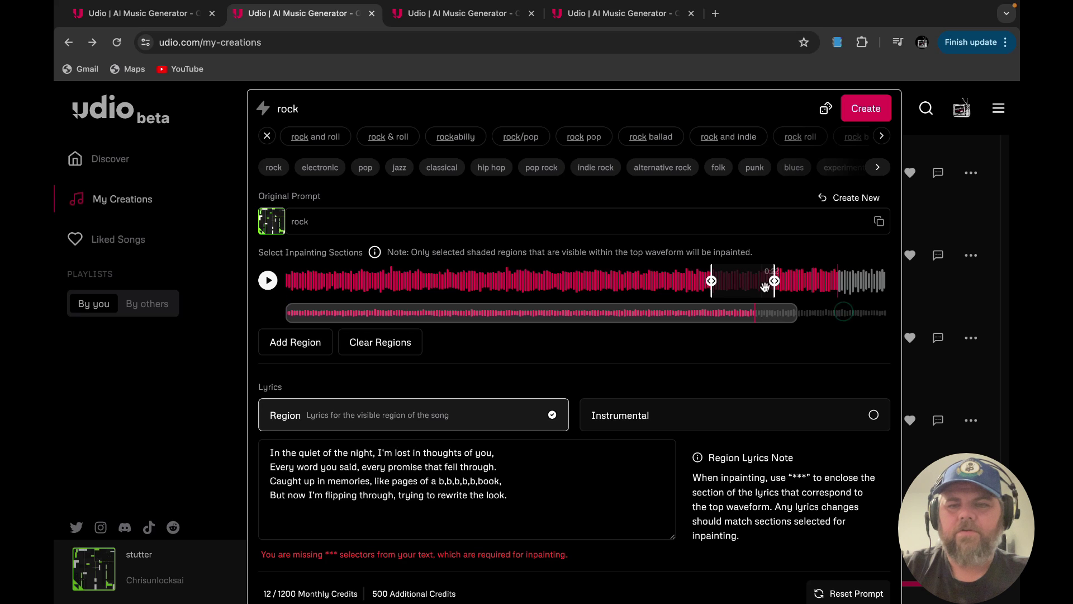
{"action": "key", "text": "alt+Right"}
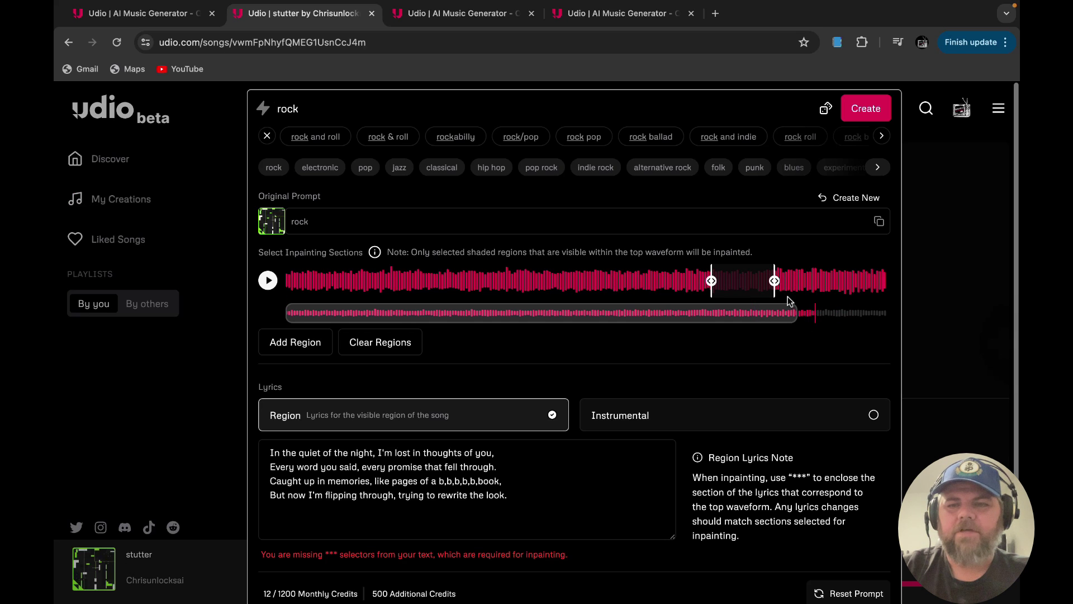
{"action": "left_click_drag", "start_coordinate": [753, 282], "coordinate": [819, 282]}
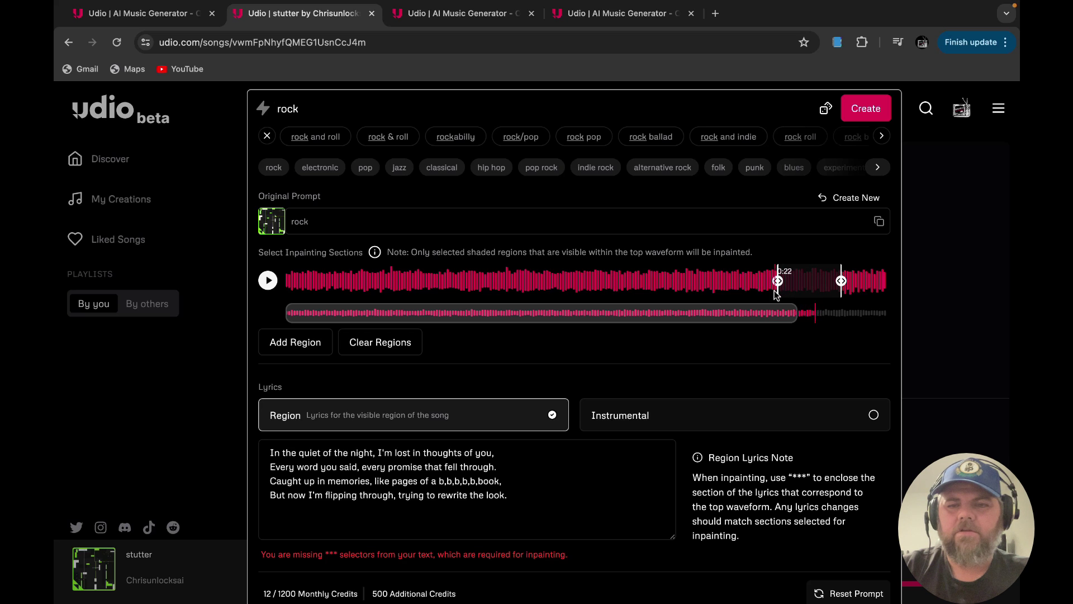
- Audition the region from 0:22 and extend its end to about 0:26
{"action": "left_click", "coordinate": [776, 294]}
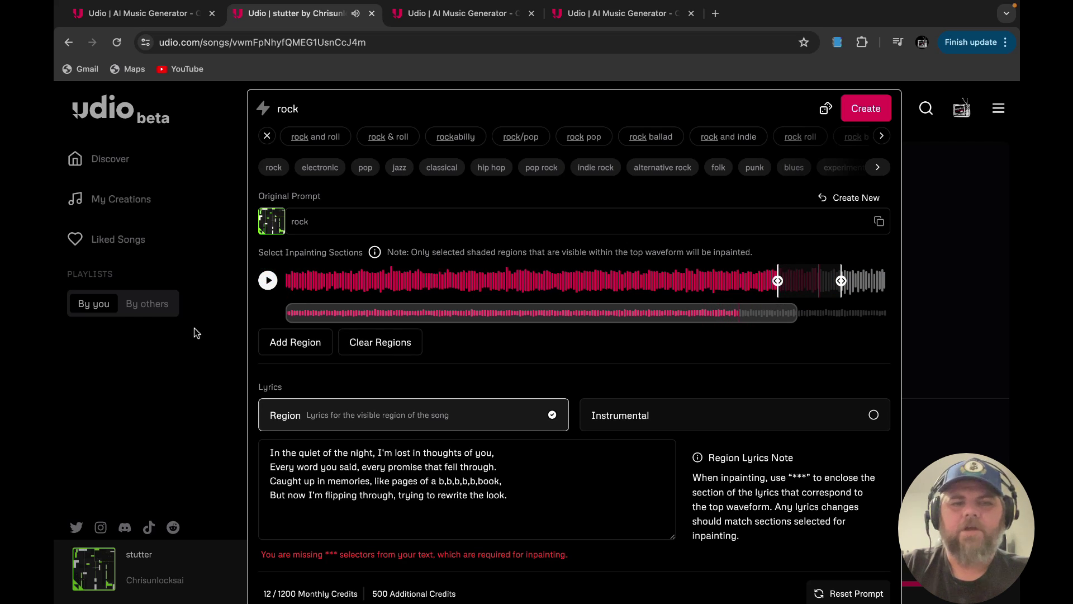
{"action": "left_click", "coordinate": [268, 281]}
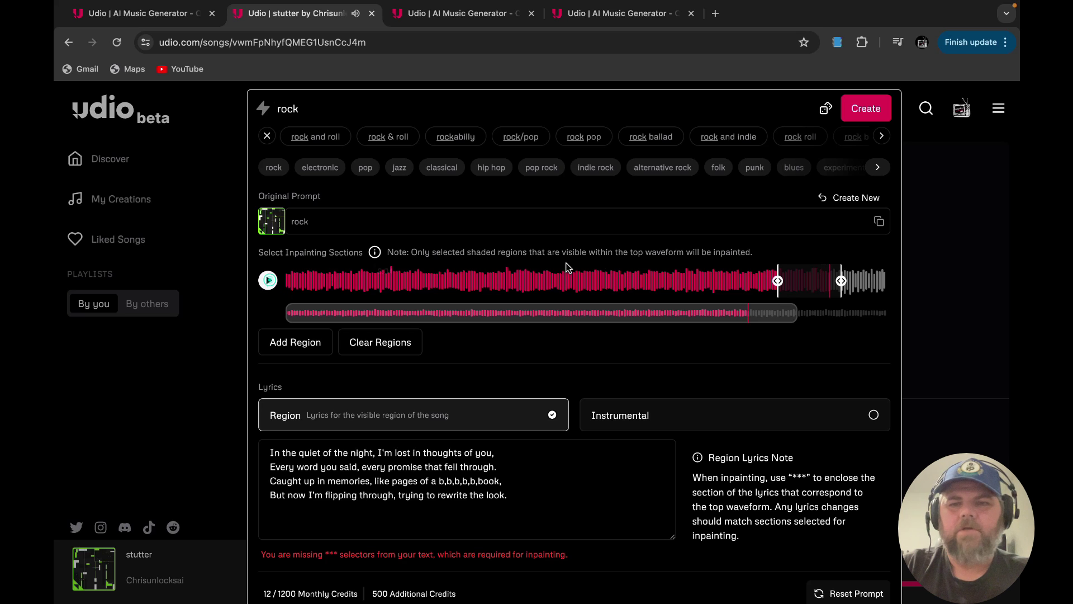
{"action": "left_click", "coordinate": [293, 280]}
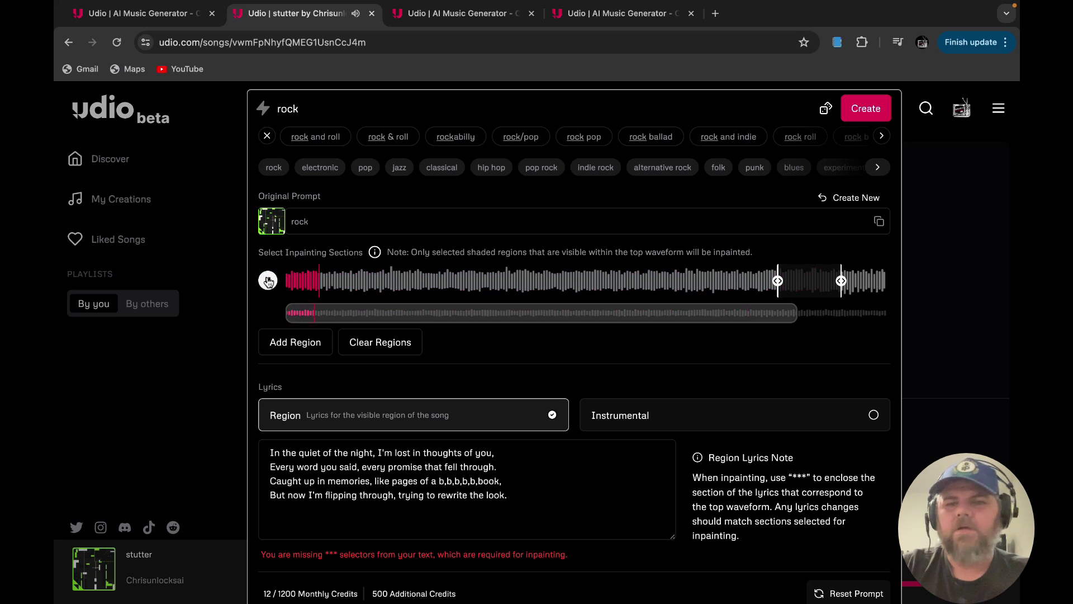
{"action": "left_click", "coordinate": [267, 280]}
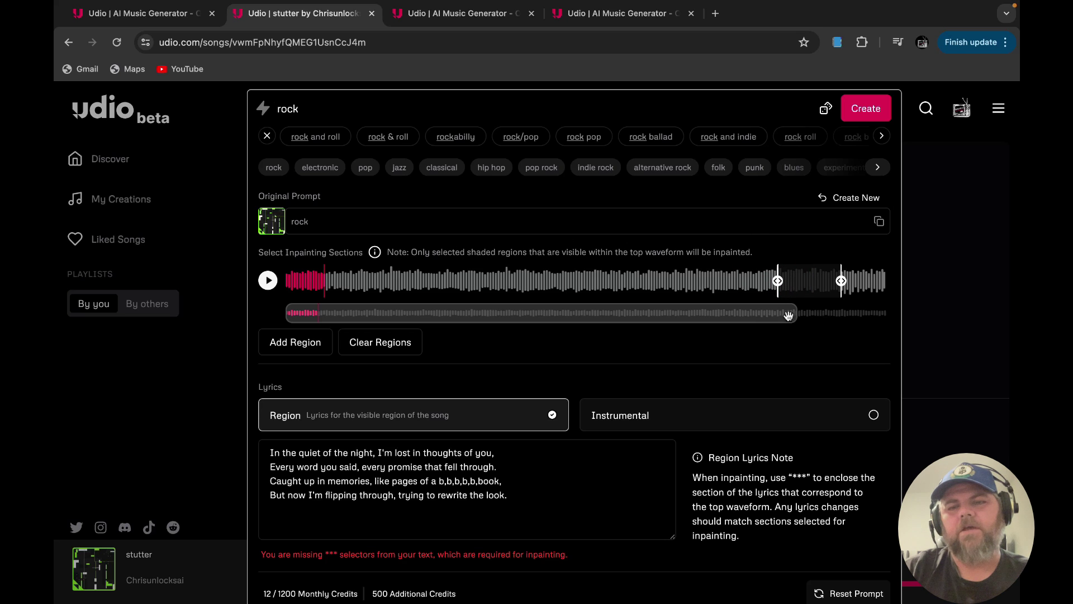
{"action": "left_click_drag", "start_coordinate": [758, 316], "coordinate": [859, 318]}
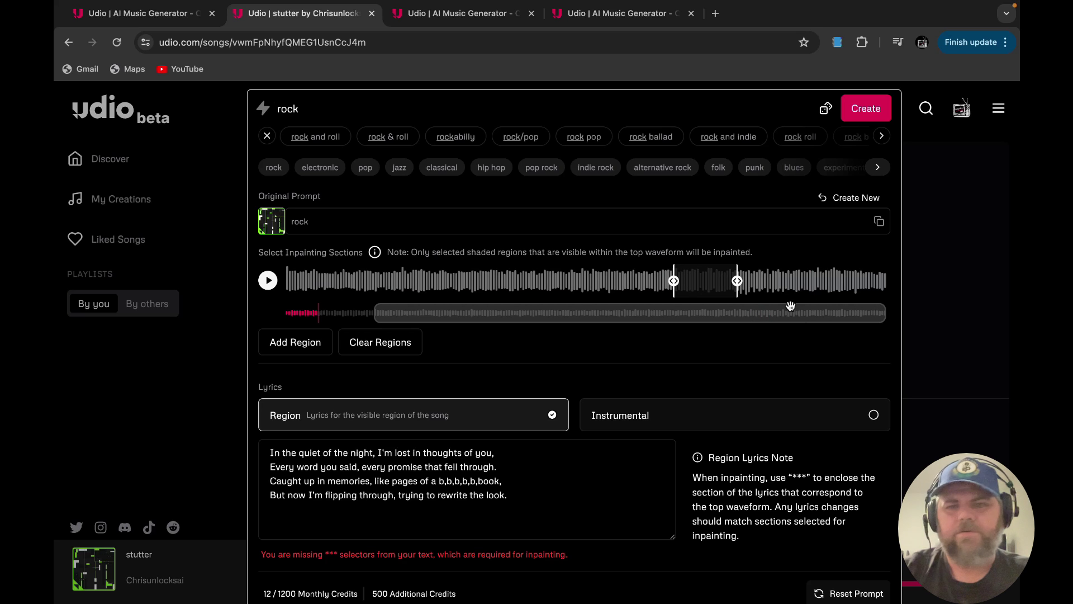
{"action": "left_click", "coordinate": [674, 295]}
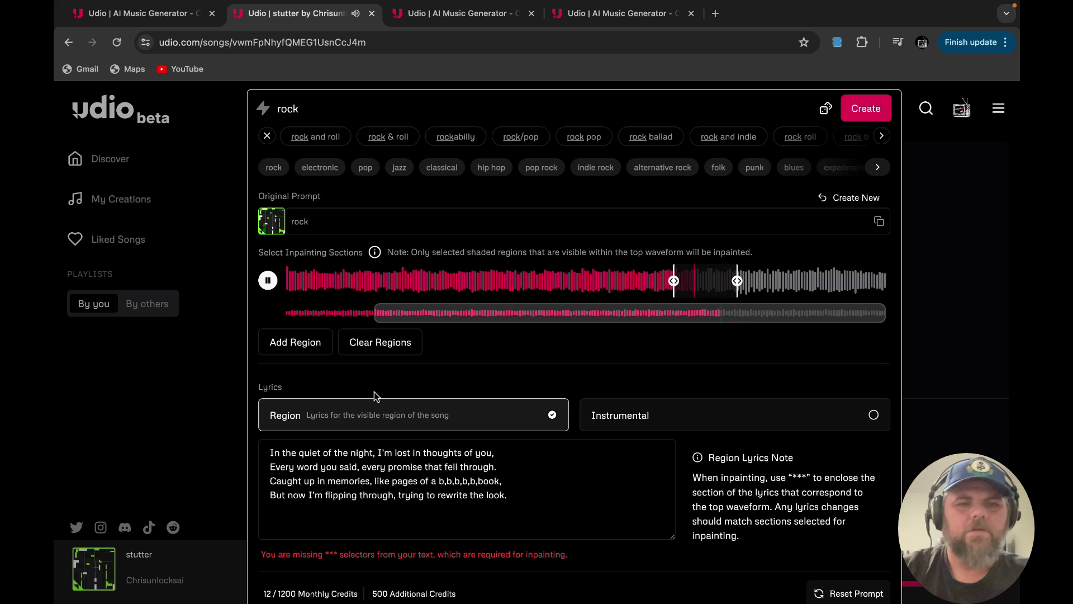
{"action": "left_click", "coordinate": [272, 285]}
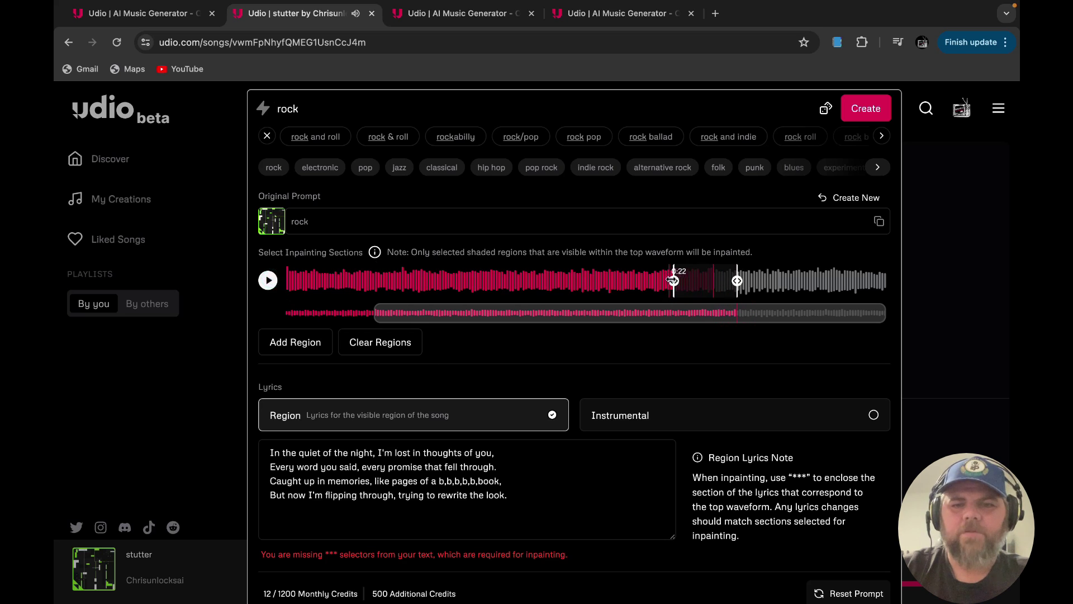
{"action": "left_click_drag", "start_coordinate": [738, 281], "coordinate": [747, 281]}
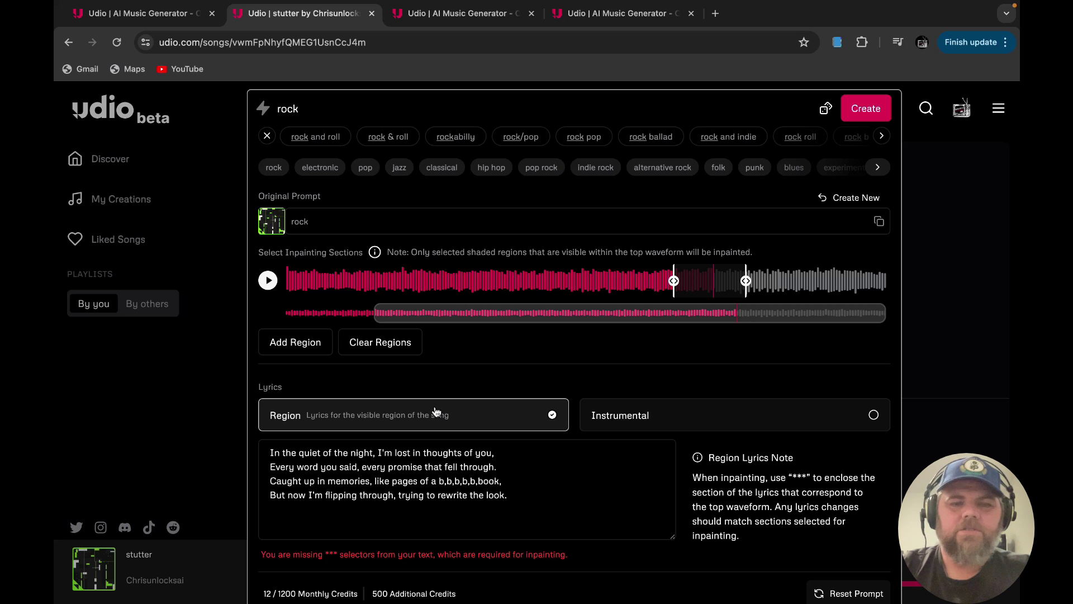
- Delete the b,b,b stutter so line three reads 'like pages of a book,' and move the region start slightly earlier
{"action": "left_click", "coordinate": [477, 480]}
{"action": "key", "text": "BackSpace"}
{"action": "key", "text": "BackSpace"}
{"action": "key", "text": "BackSpace"}
{"action": "key", "text": "BackSpace"}
{"action": "key", "text": "BackSpace"}
{"action": "key", "text": "BackSpace"}
{"action": "key", "text": "BackSpace"}
{"action": "key", "text": "BackSpace"}
{"action": "key", "text": "BackSpace"}
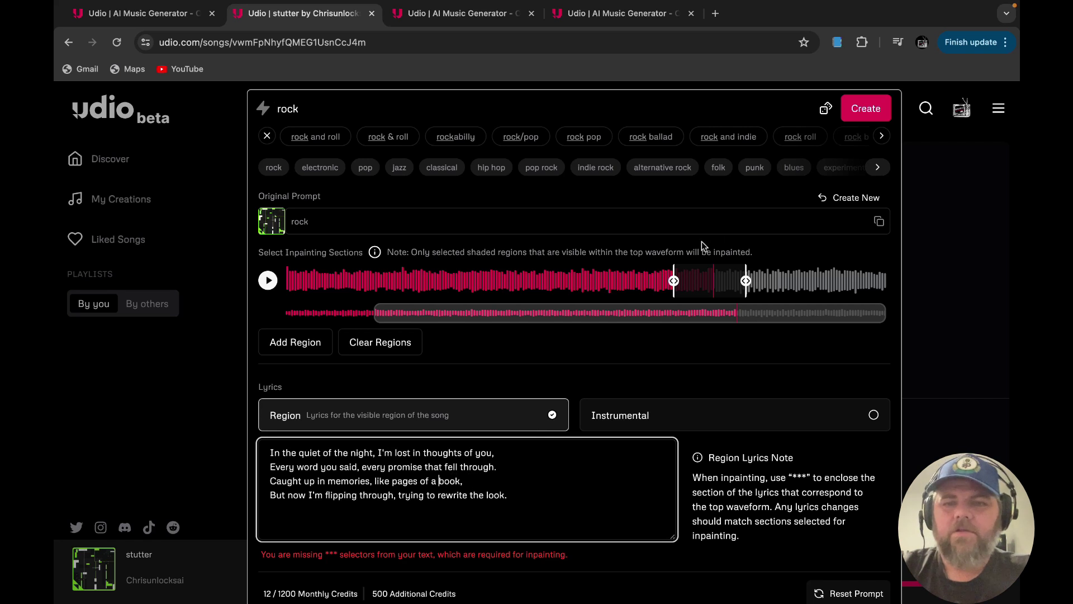
{"action": "left_click", "coordinate": [673, 289]}
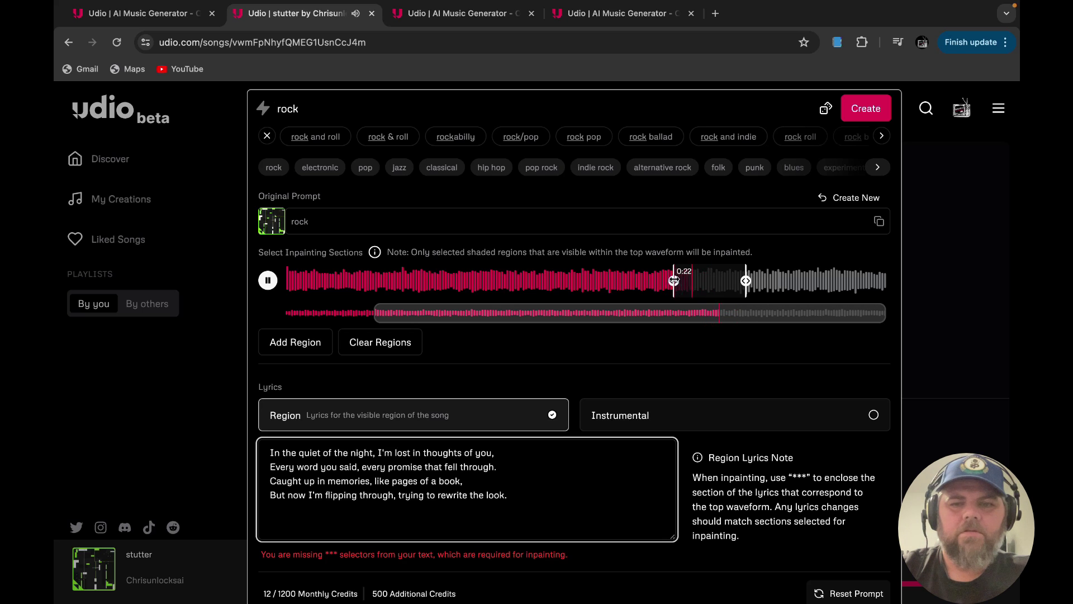
{"action": "left_click_drag", "start_coordinate": [673, 290], "coordinate": [665, 286]}
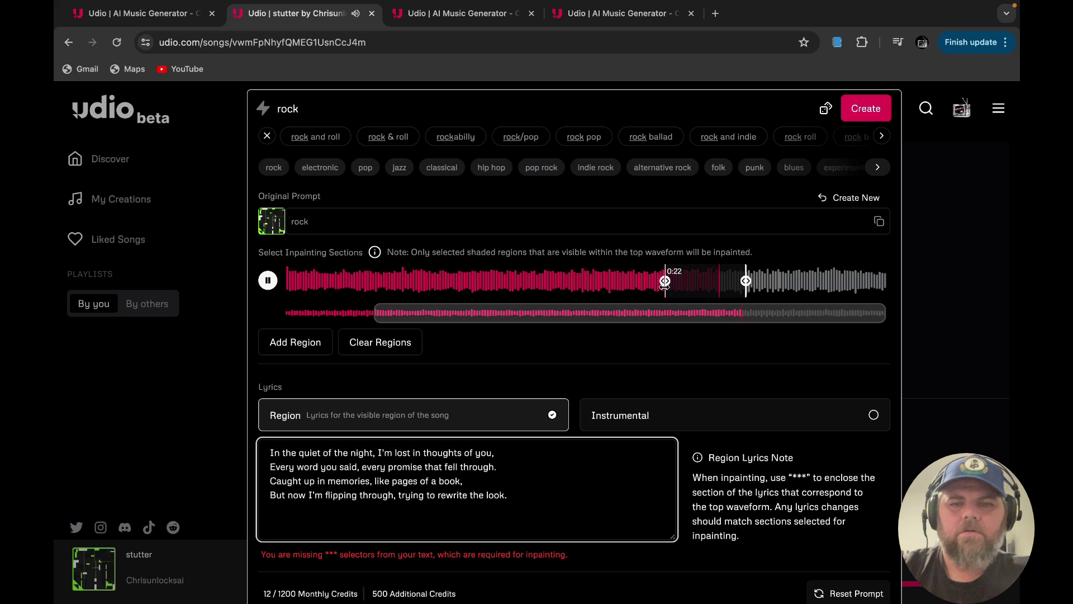
- Replay the region and widen its end so it spans roughly 0:22 to 0:27
{"action": "left_click", "coordinate": [666, 283]}
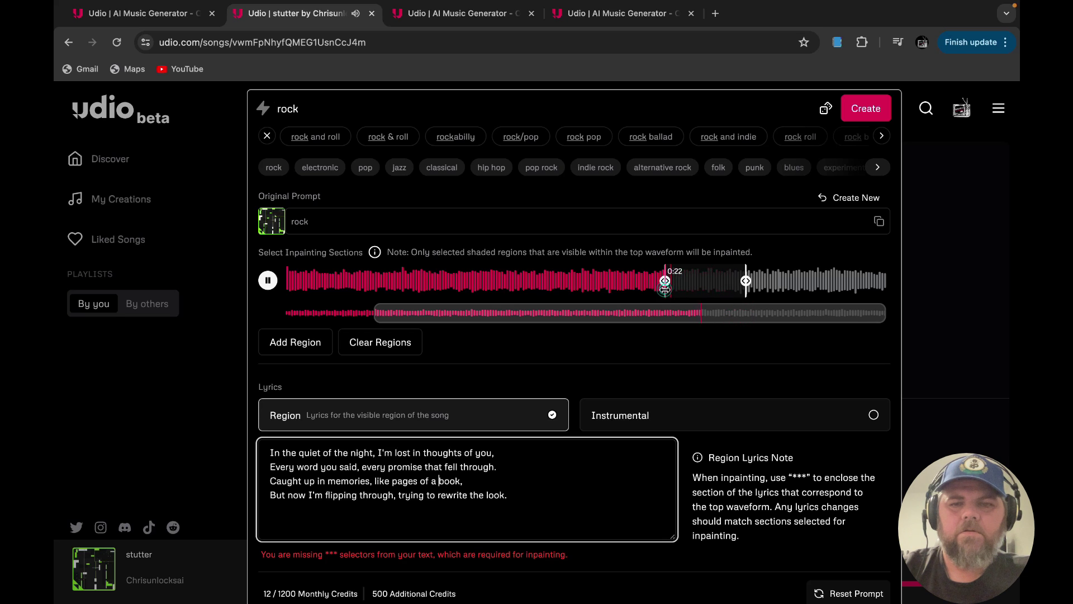
{"action": "left_click", "coordinate": [268, 280]}
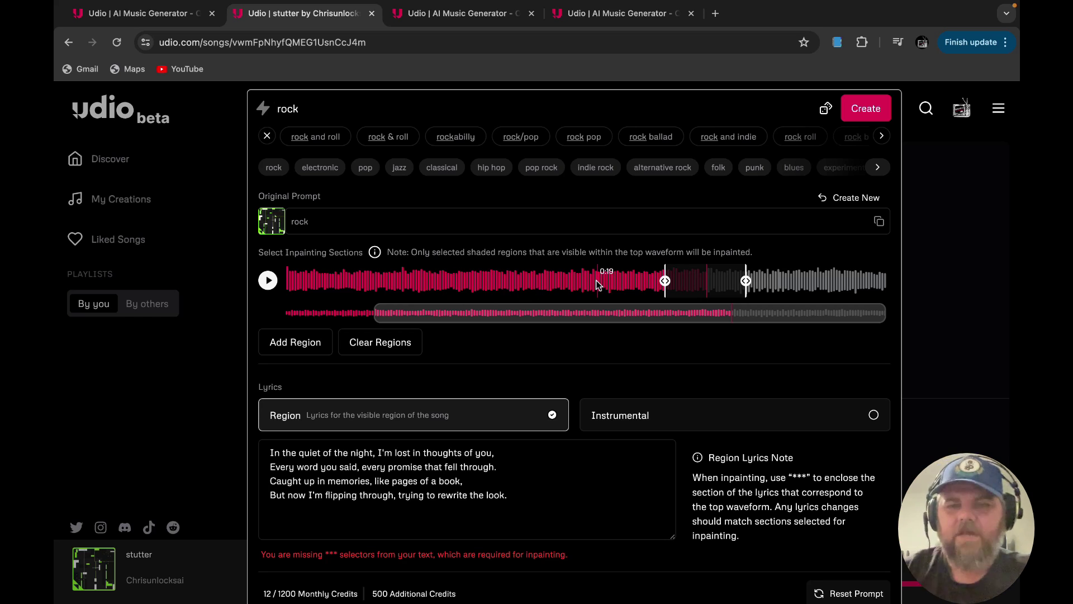
{"action": "left_click", "coordinate": [665, 285]}
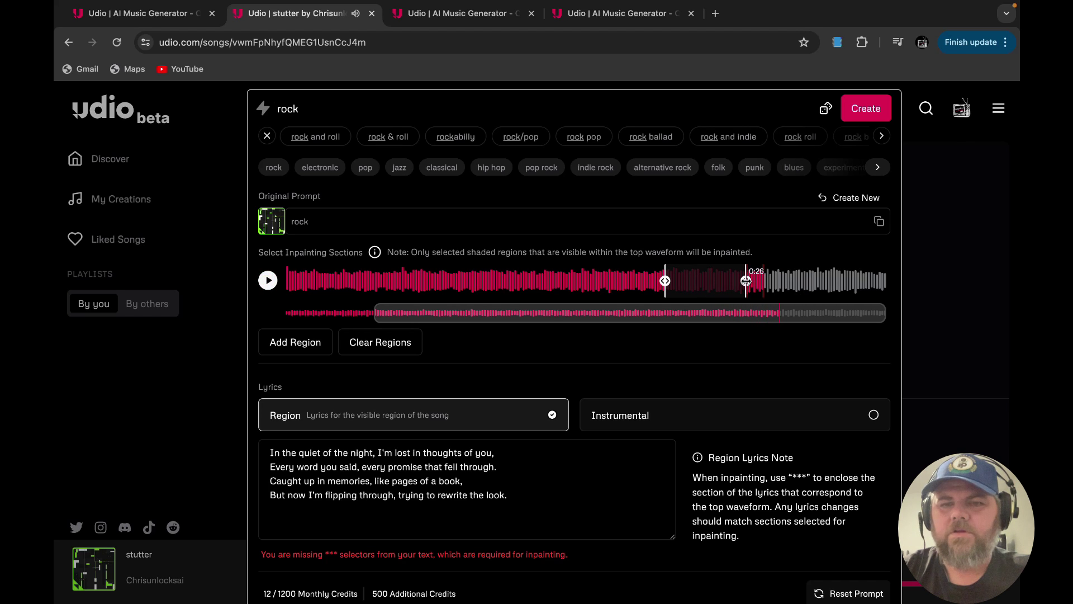
{"action": "left_click_drag", "start_coordinate": [746, 280], "coordinate": [763, 281]}
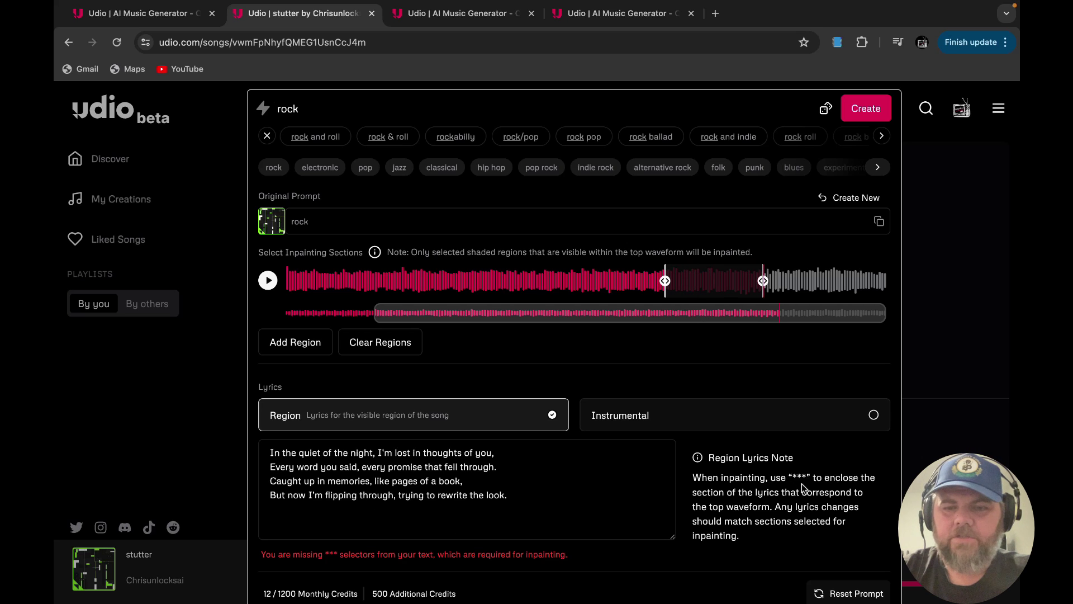
- Wrap the third lyric line in *** selectors and generate the inpainted tracks
{"action": "left_click", "coordinate": [269, 480]}
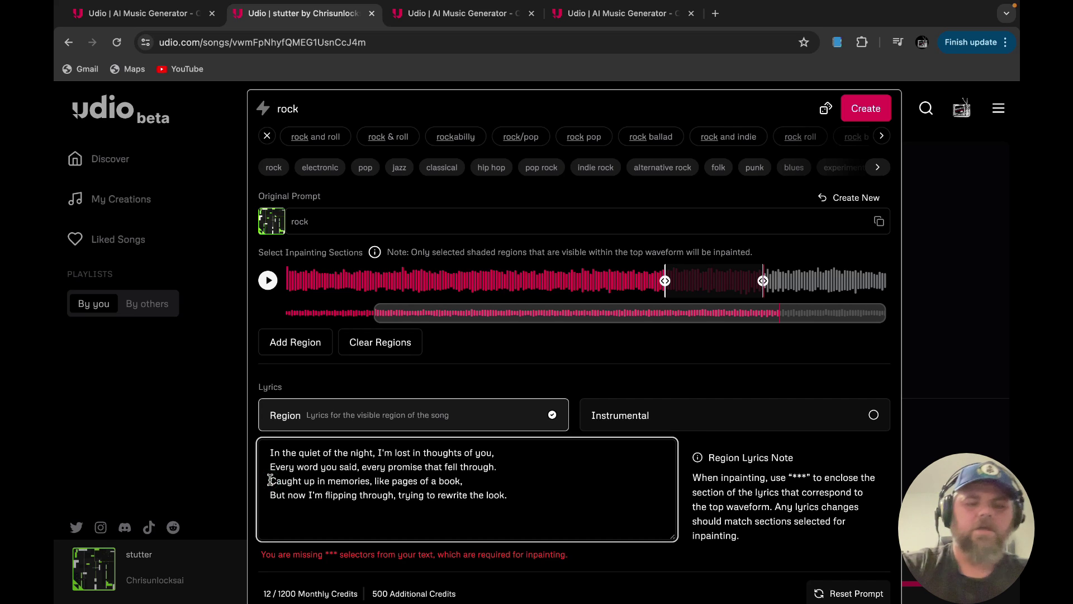
{"action": "type", "text": "***"}
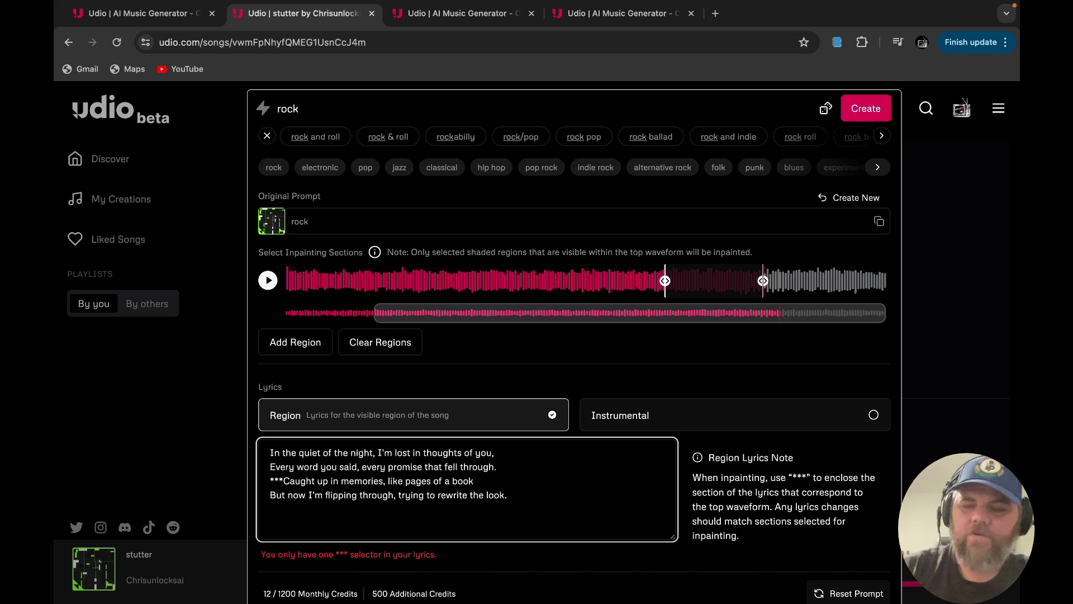
{"action": "type", "text": "*"}
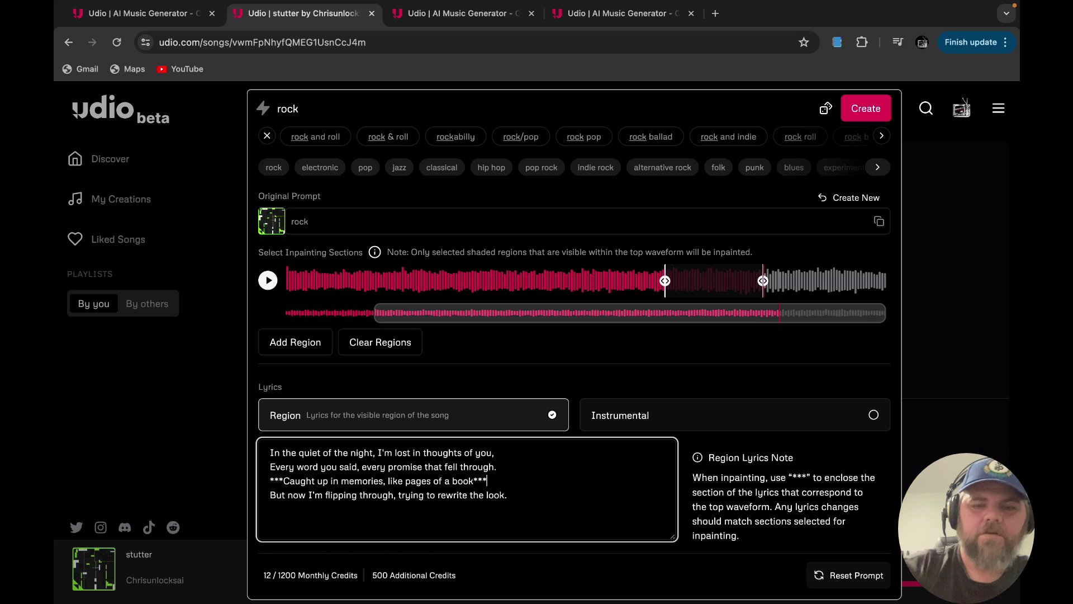
{"action": "left_click", "coordinate": [874, 113]}
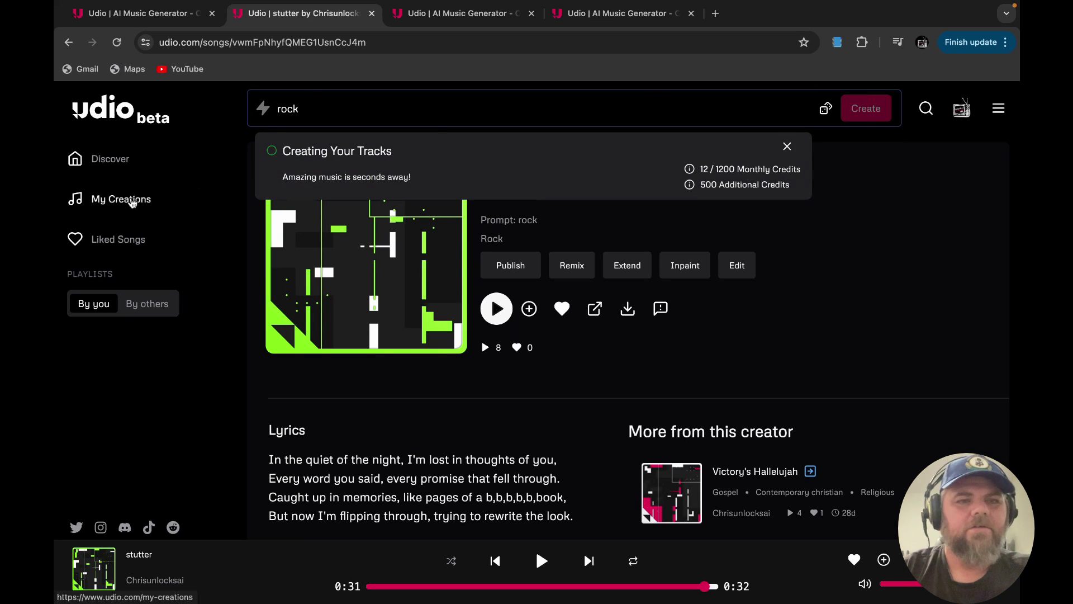
- Find 'stutter edit v2' in My Creations and open its song page
{"action": "left_click", "coordinate": [131, 201]}
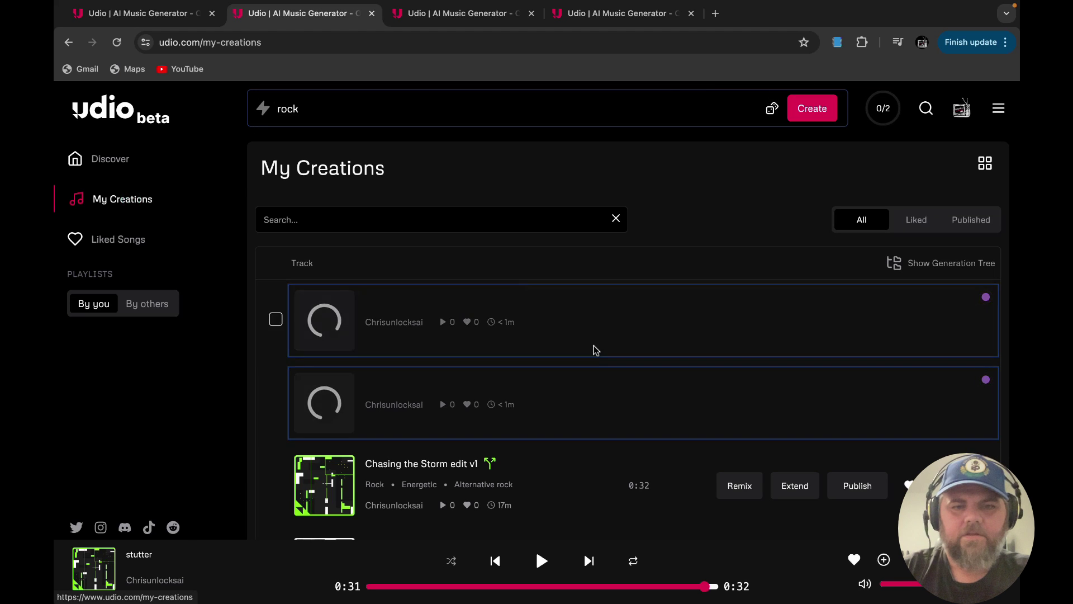
{"action": "scroll", "coordinate": [603, 466], "scroll_direction": "down", "scroll_amount": 10}
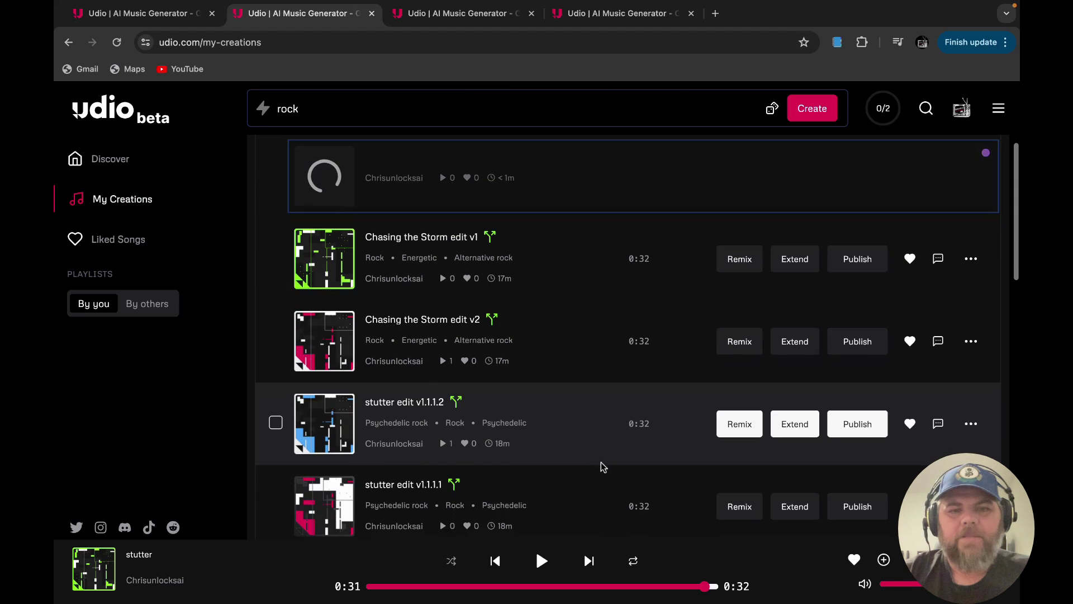
{"action": "scroll", "coordinate": [603, 466], "scroll_direction": "down", "scroll_amount": 5}
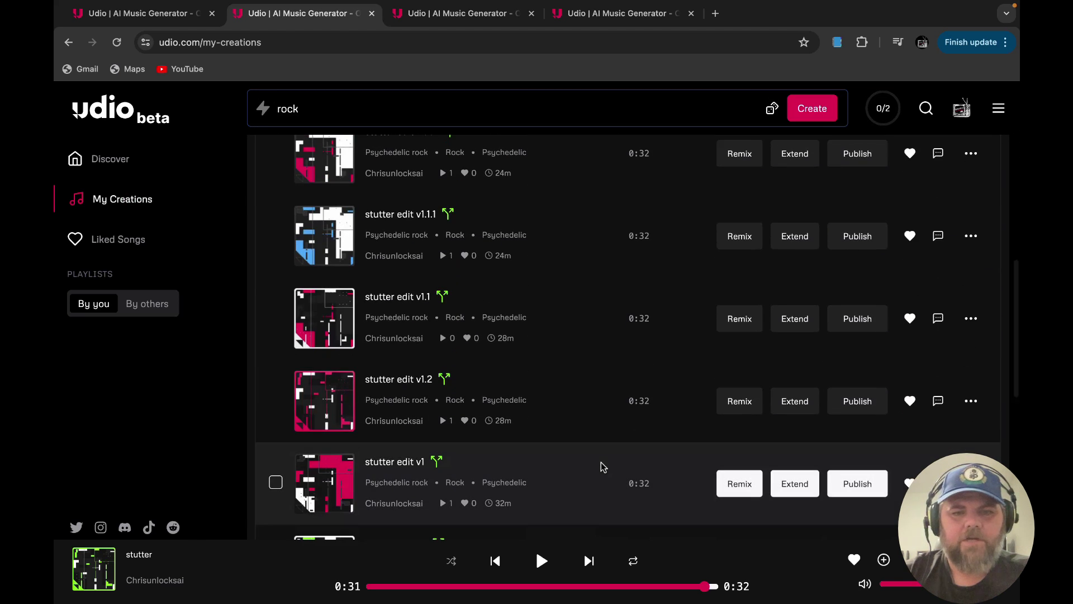
{"action": "scroll", "coordinate": [544, 445], "scroll_direction": "down", "scroll_amount": 3}
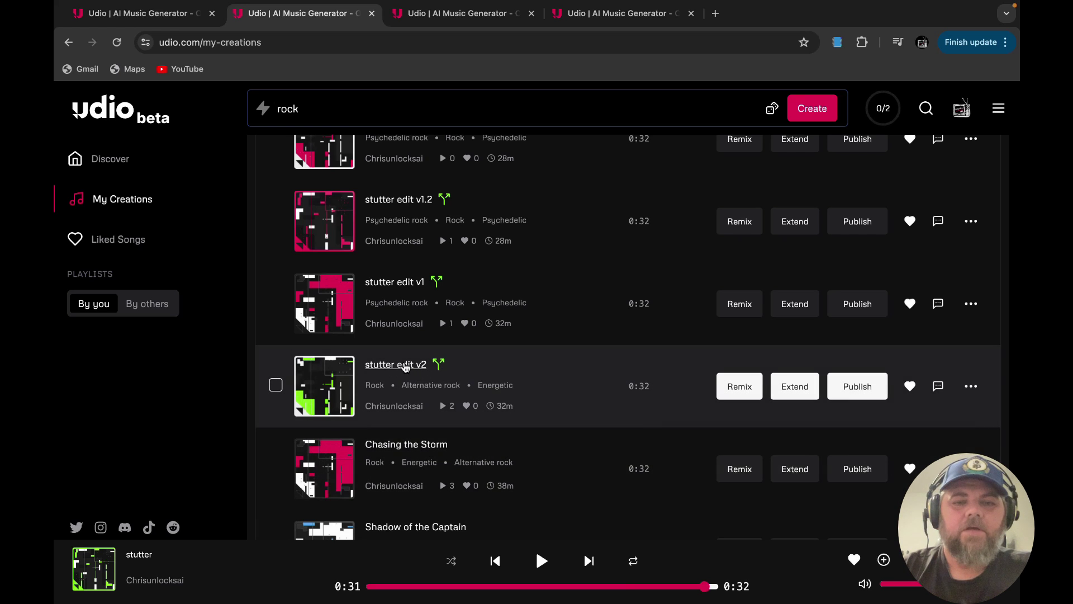
{"action": "mouse_move", "coordinate": [405, 366]}
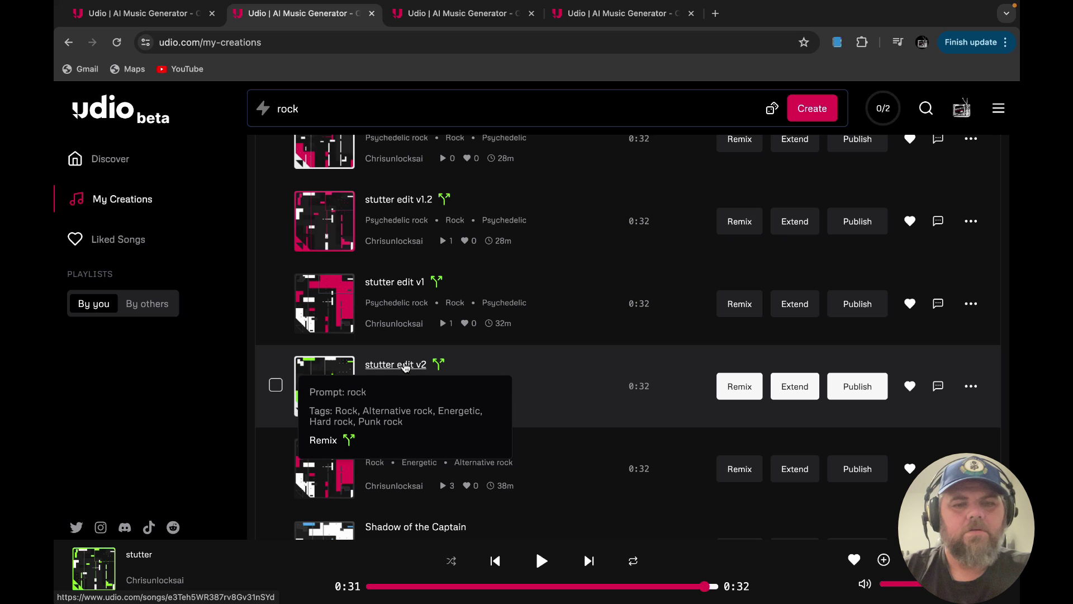
{"action": "left_click", "coordinate": [406, 365]}
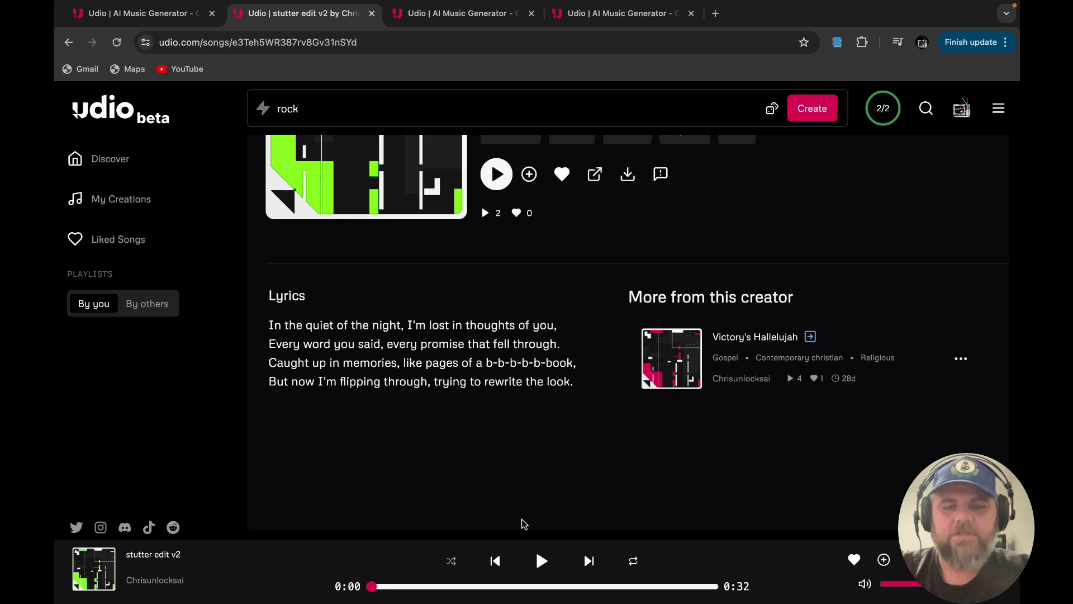
- Play stutter edit v2 from about 0:20 and pause at 0:28
{"action": "left_click", "coordinate": [542, 562]}
{"action": "left_click", "coordinate": [578, 588]}
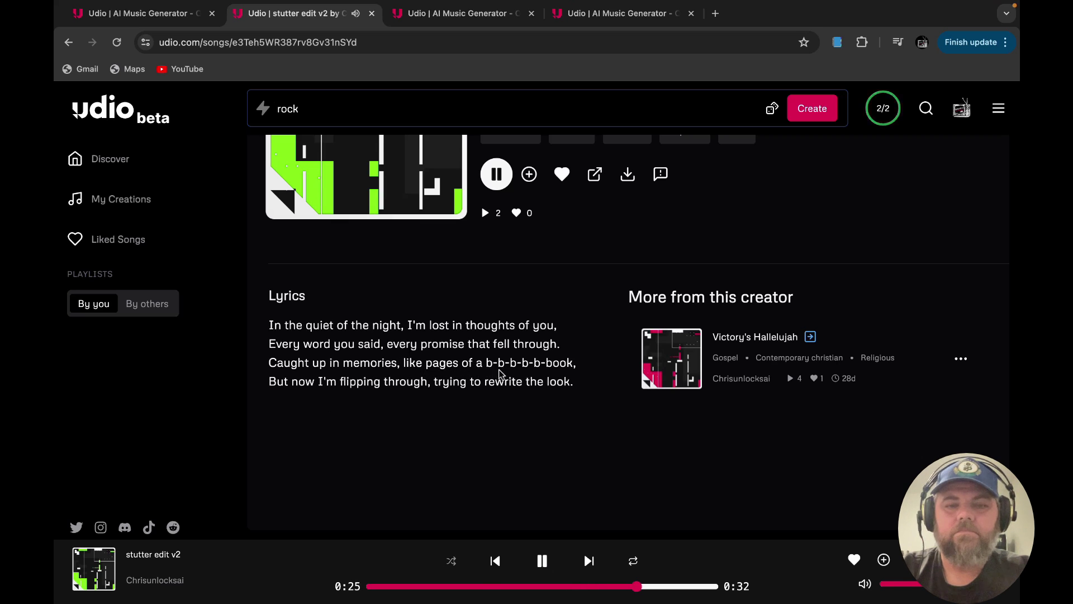
{"action": "left_click", "coordinate": [542, 561]}
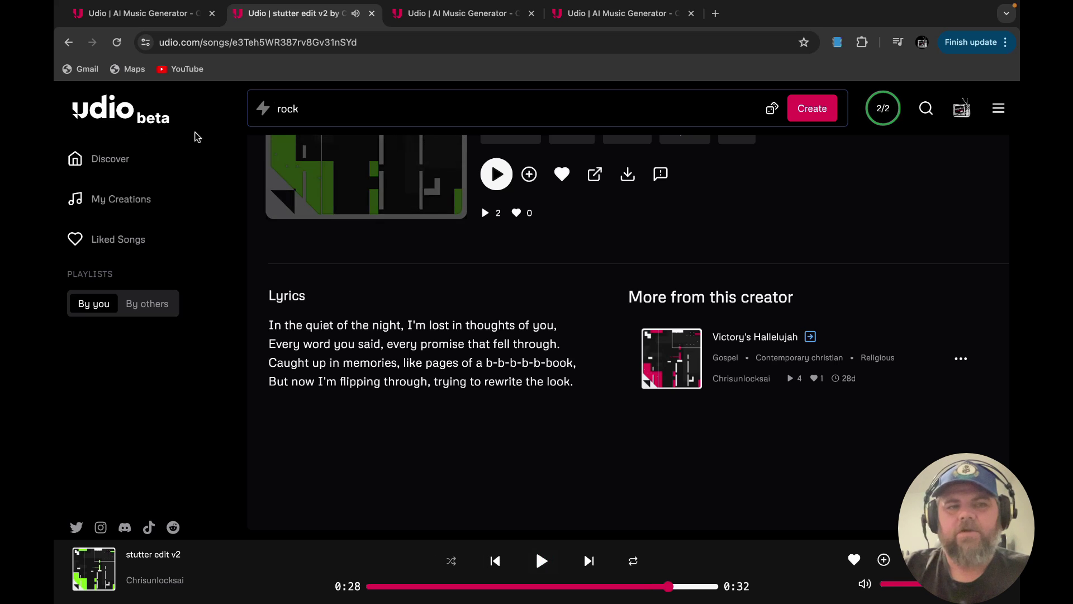
- View the stutter edit v1.1.1.1 and v1.2 song pages from My Creations
{"action": "left_click", "coordinate": [120, 200]}
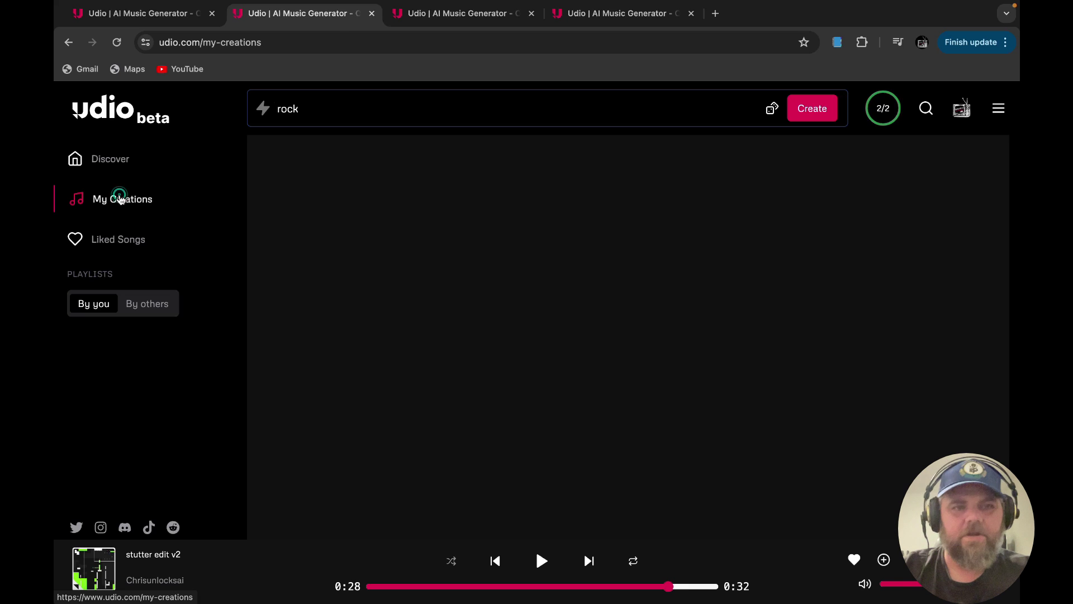
{"action": "scroll", "coordinate": [412, 467], "scroll_direction": "down", "scroll_amount": 3}
{"action": "scroll", "coordinate": [412, 467], "scroll_direction": "down", "scroll_amount": 3}
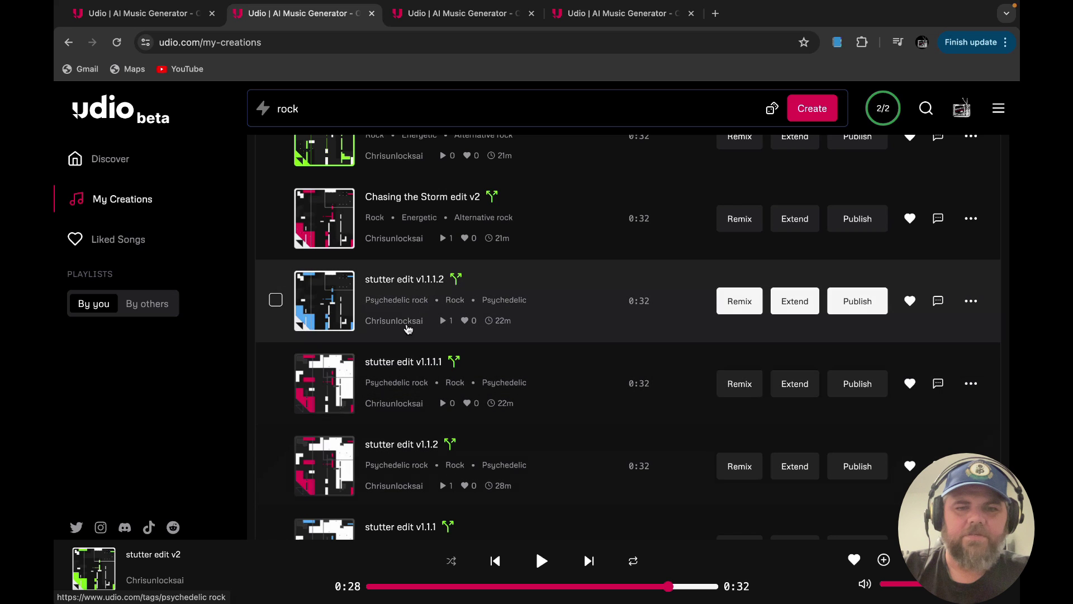
{"action": "left_click", "coordinate": [404, 362]}
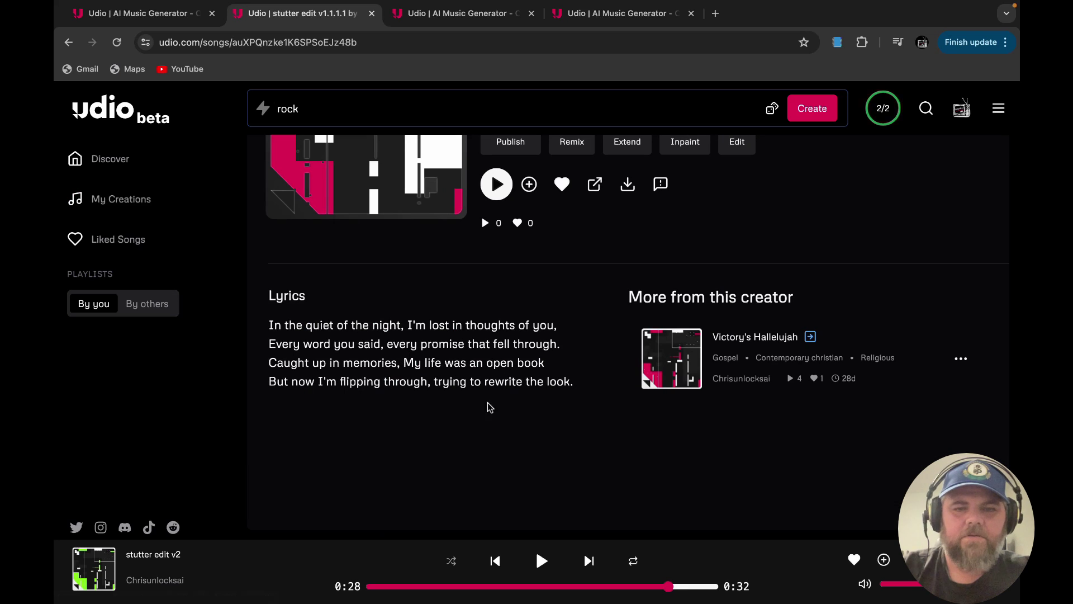
{"action": "left_click", "coordinate": [136, 201]}
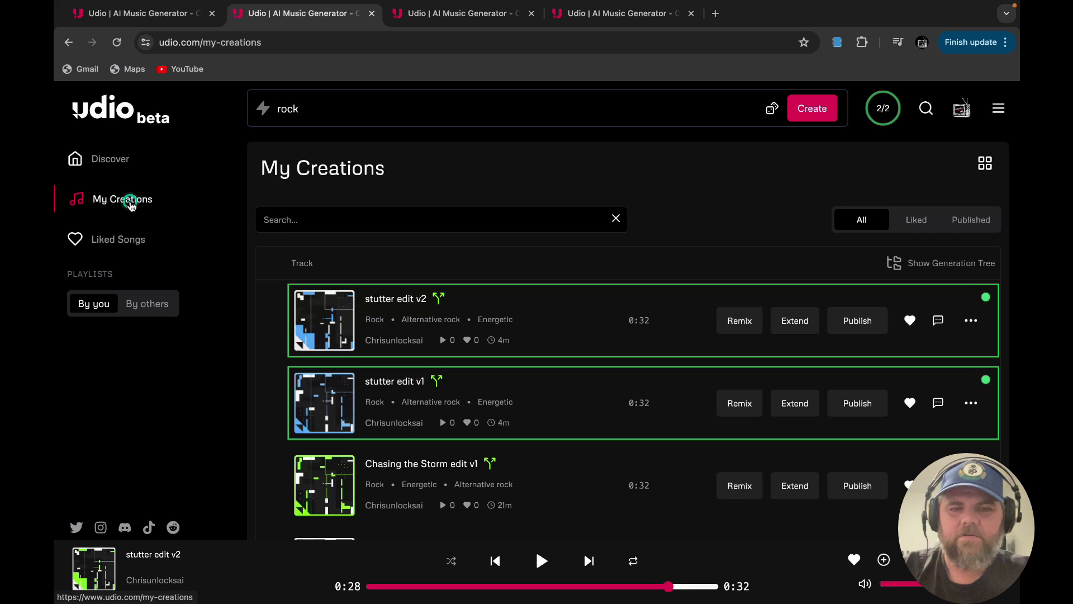
{"action": "scroll", "coordinate": [442, 480], "scroll_direction": "down", "scroll_amount": 10}
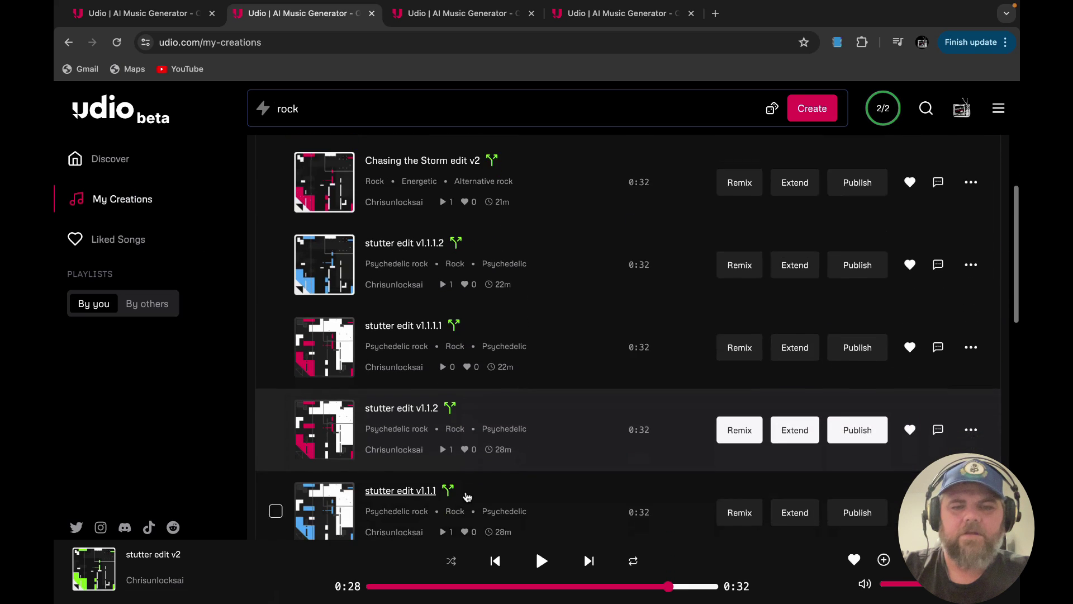
{"action": "scroll", "coordinate": [466, 491], "scroll_direction": "down", "scroll_amount": 3}
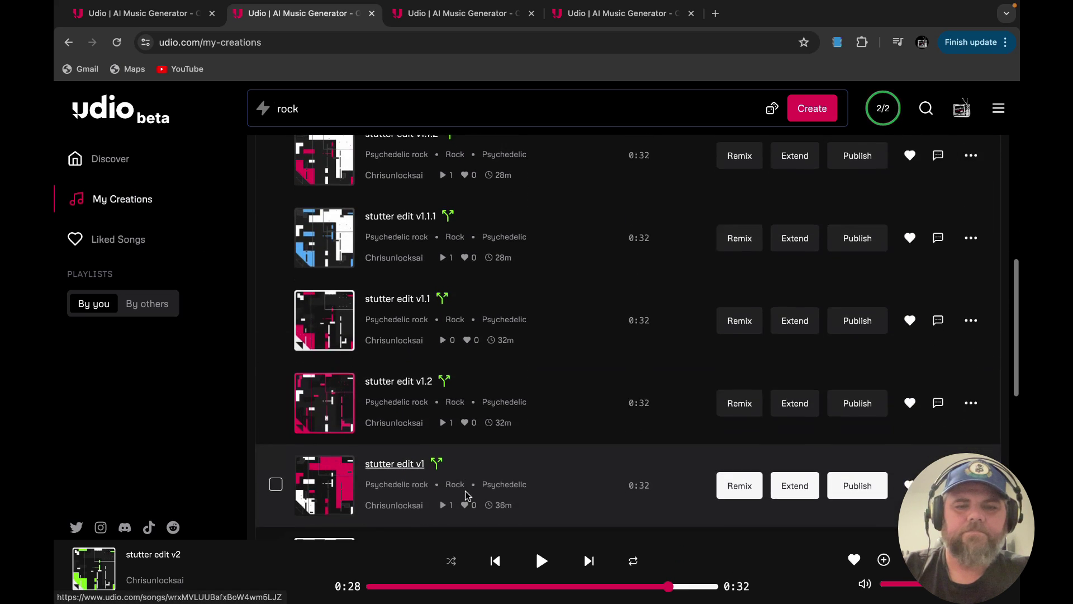
{"action": "left_click", "coordinate": [401, 383]}
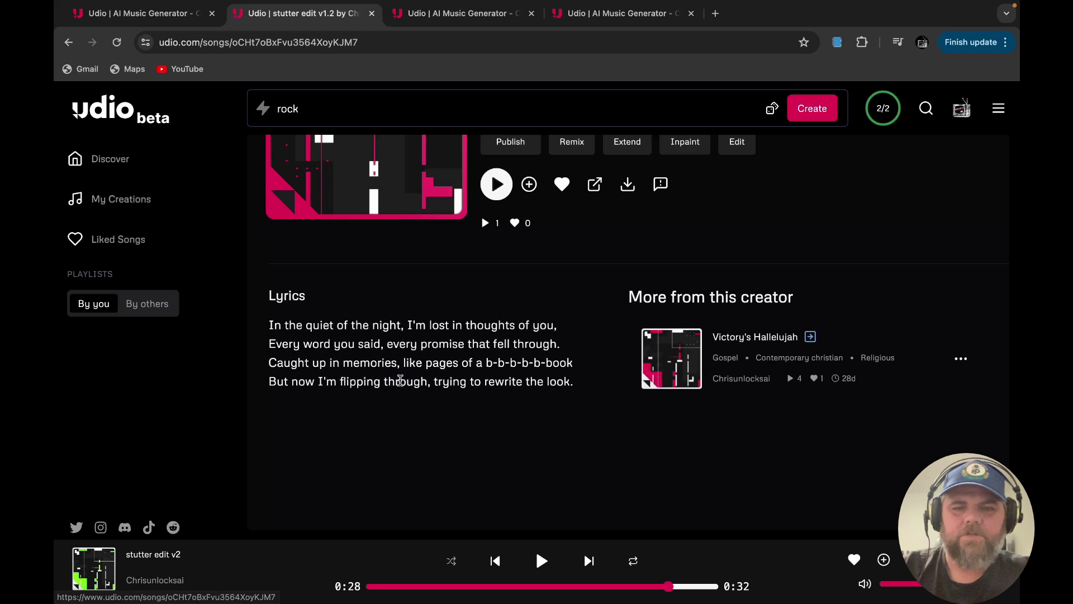
- Return to My Creations and open the stutter edit v1.1.1.2 song page
{"action": "left_click", "coordinate": [120, 200]}
{"action": "scroll", "coordinate": [499, 383], "scroll_direction": "down", "scroll_amount": 5}
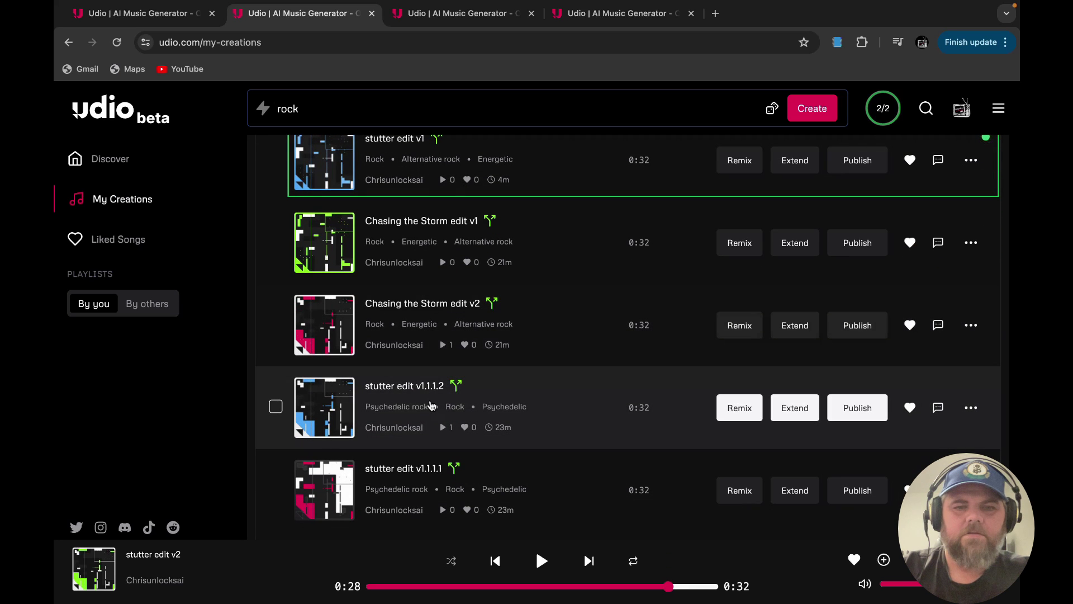
{"action": "left_click", "coordinate": [421, 385]}
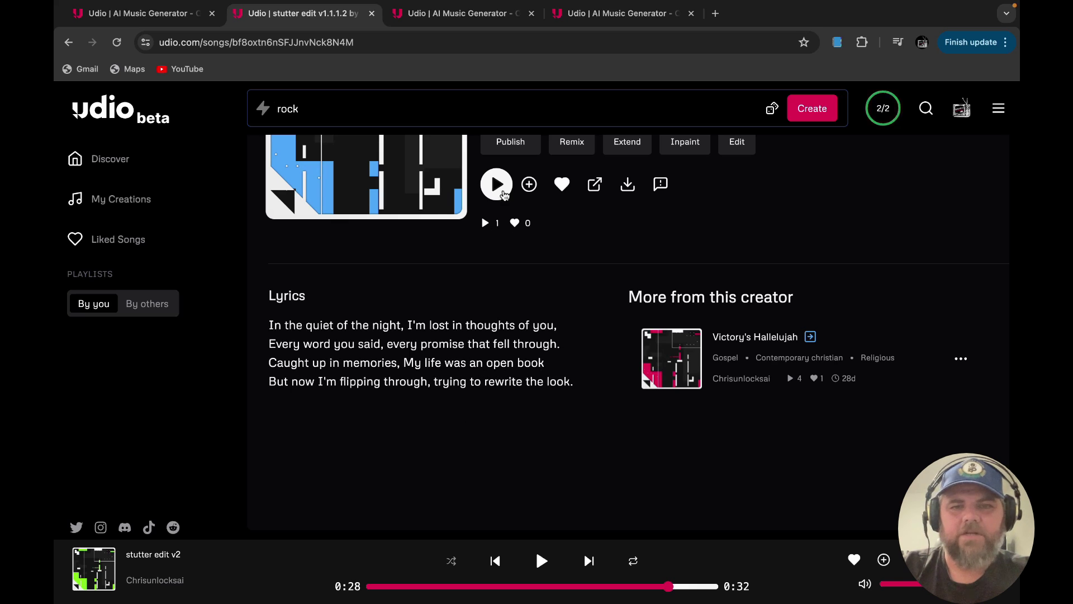
- Play stutter edit v1.1.1.2 from 0:17 to 0:31, then go back to the My Creations list
{"action": "left_click", "coordinate": [498, 185]}
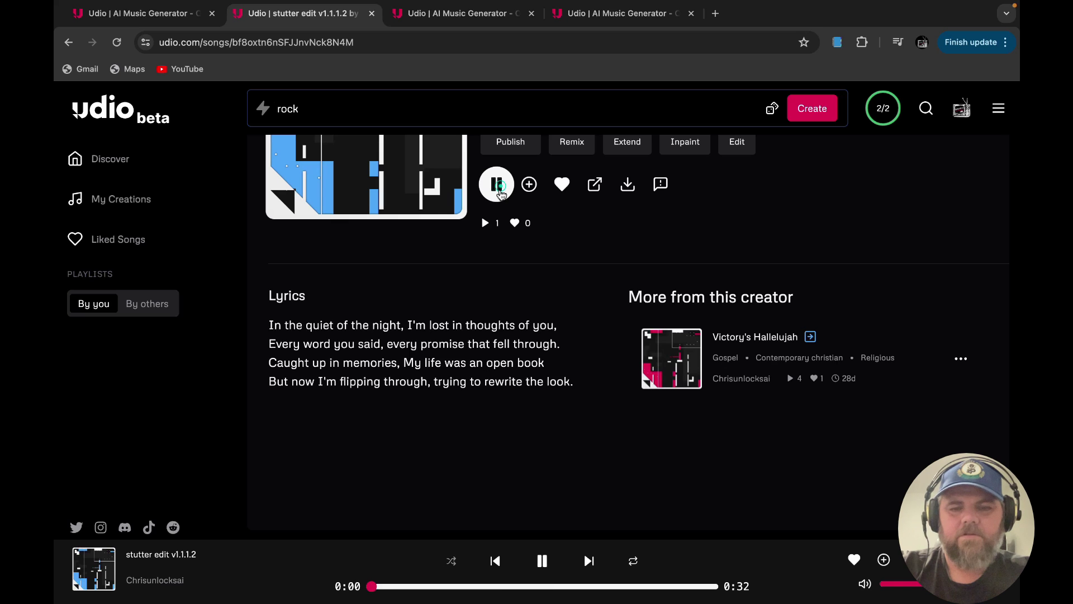
{"action": "left_click", "coordinate": [555, 586]}
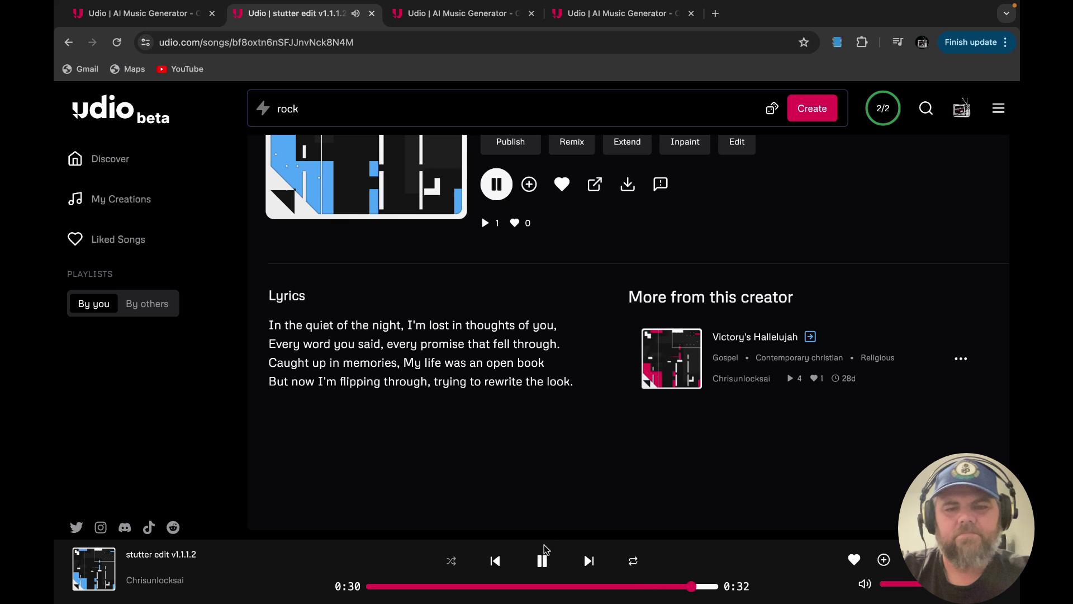
{"action": "left_click", "coordinate": [542, 561]}
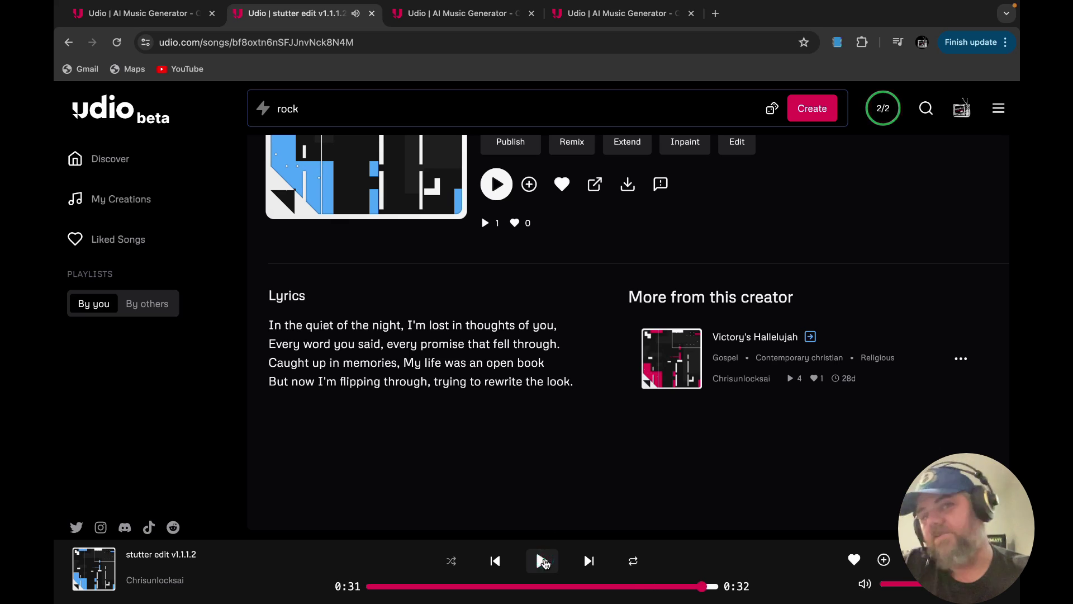
{"action": "left_click", "coordinate": [134, 204]}
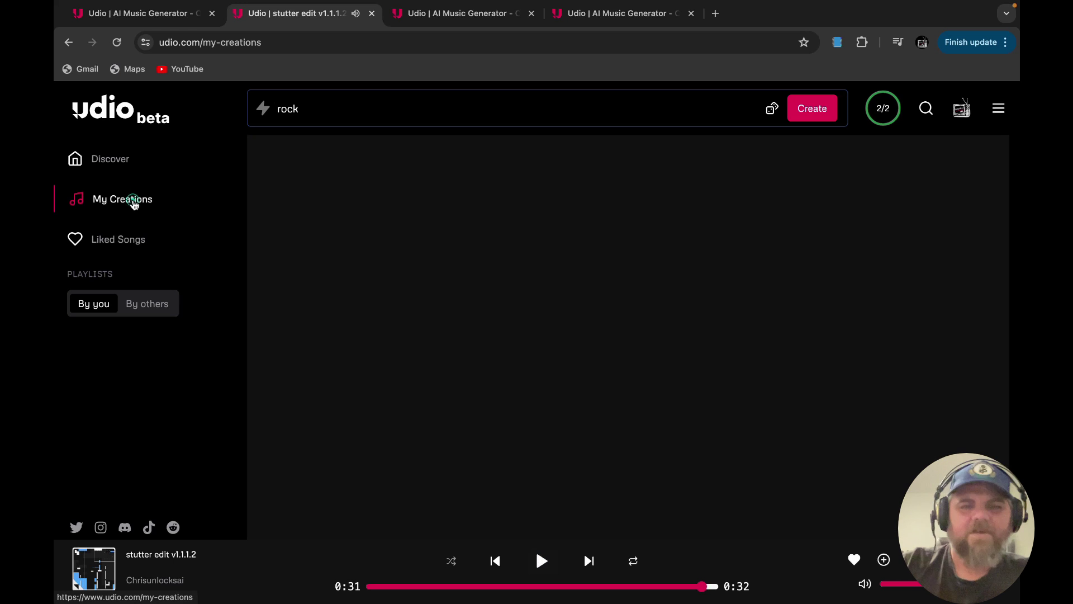
{"action": "scroll", "coordinate": [392, 469], "scroll_direction": "down", "scroll_amount": 4}
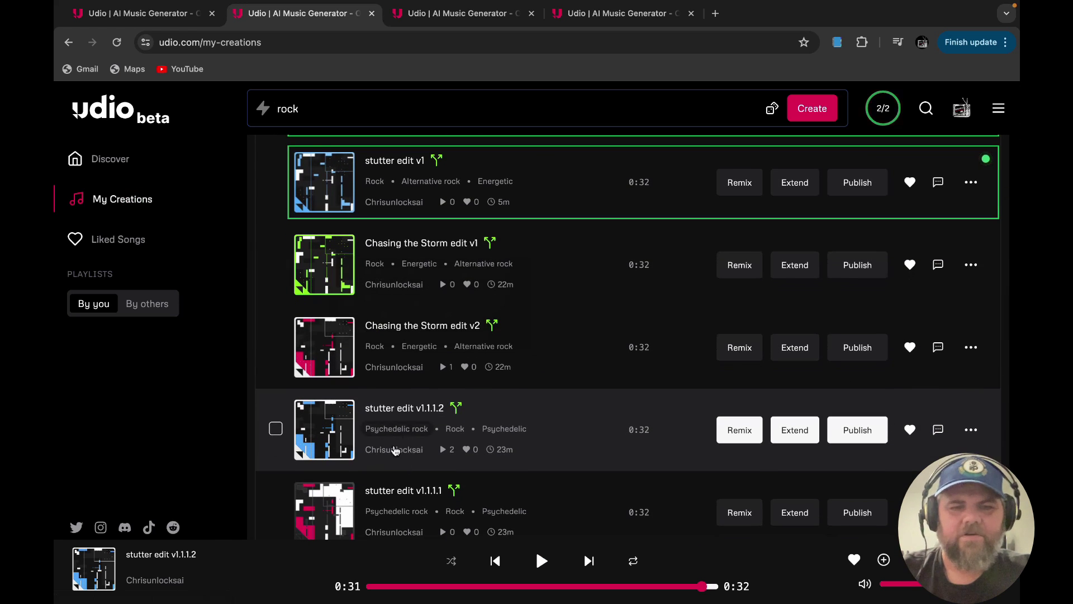
- Play stutter edit v1.1 from its 0:19 edited part, pause at 0:26, and return to My Creations
{"action": "scroll", "coordinate": [396, 438], "scroll_direction": "down", "scroll_amount": 1}
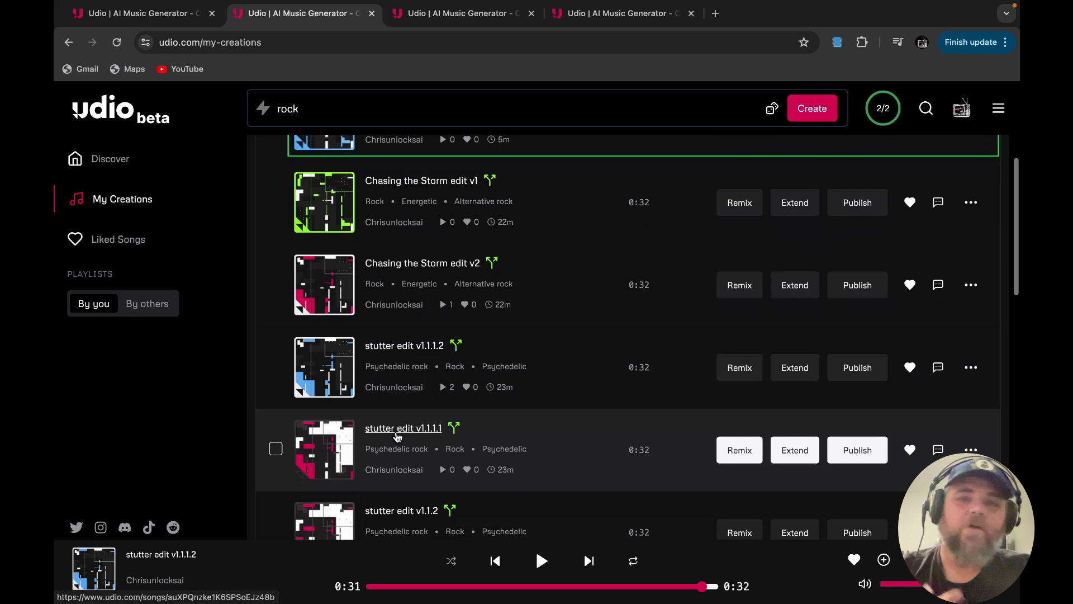
{"action": "mouse_move", "coordinate": [397, 436]}
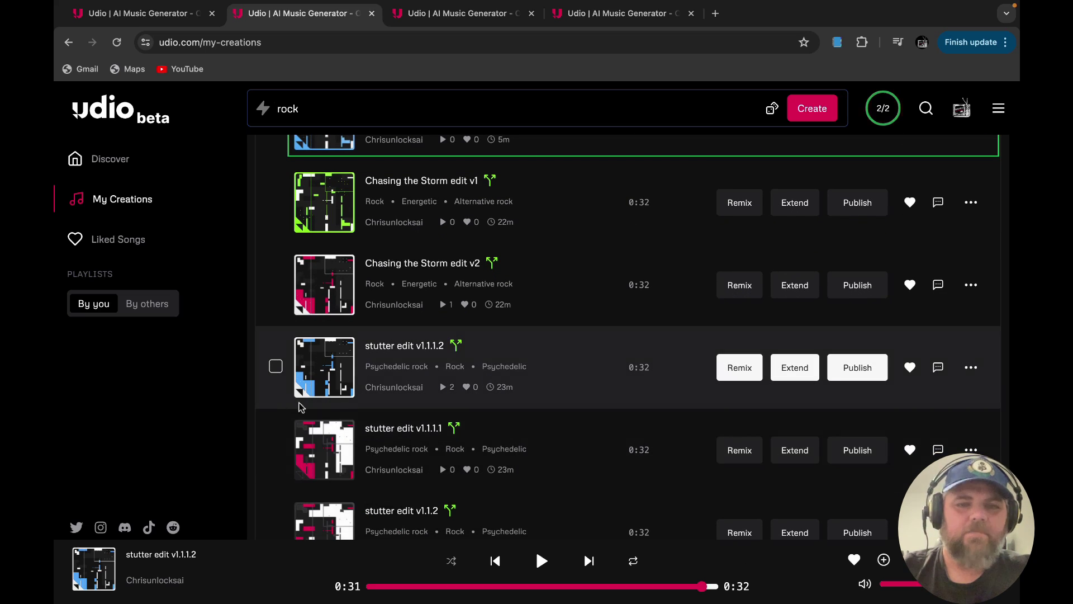
{"action": "left_click", "coordinate": [424, 346]}
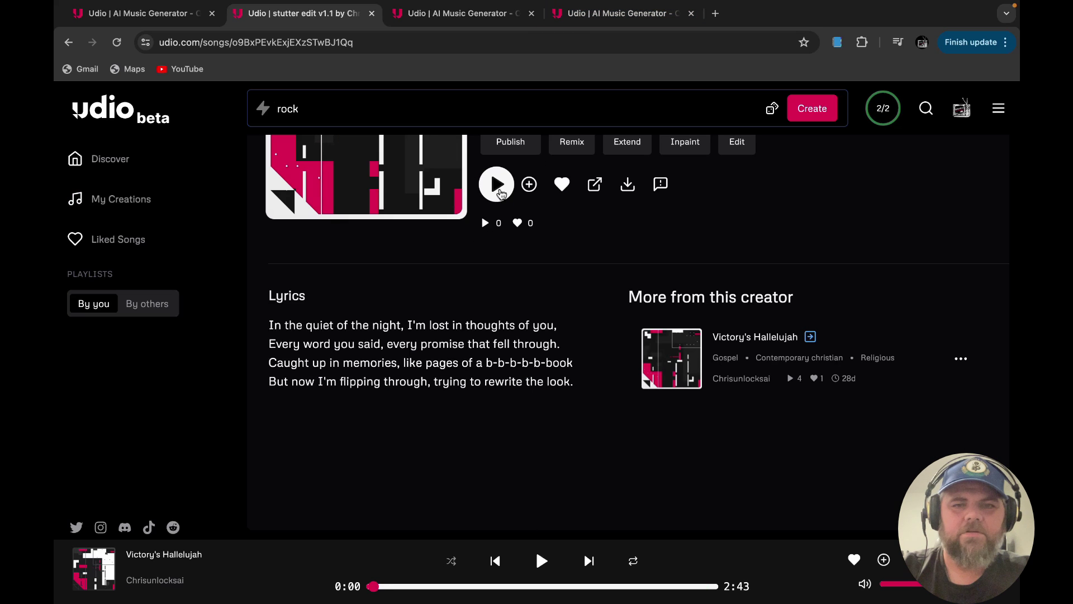
{"action": "left_click", "coordinate": [497, 184]}
{"action": "left_click", "coordinate": [574, 585]}
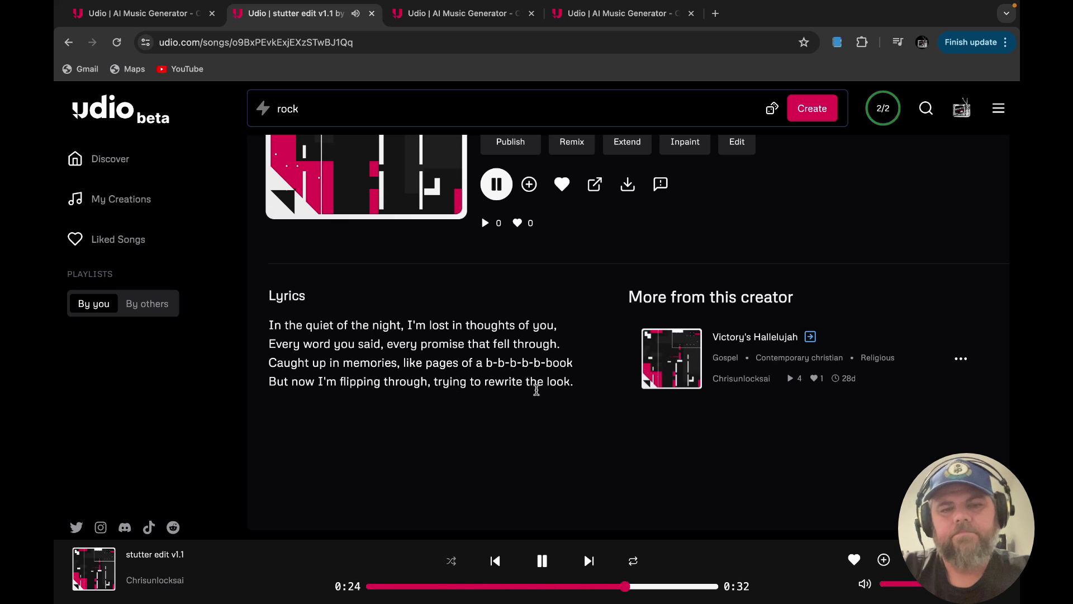
{"action": "left_click", "coordinate": [542, 561]}
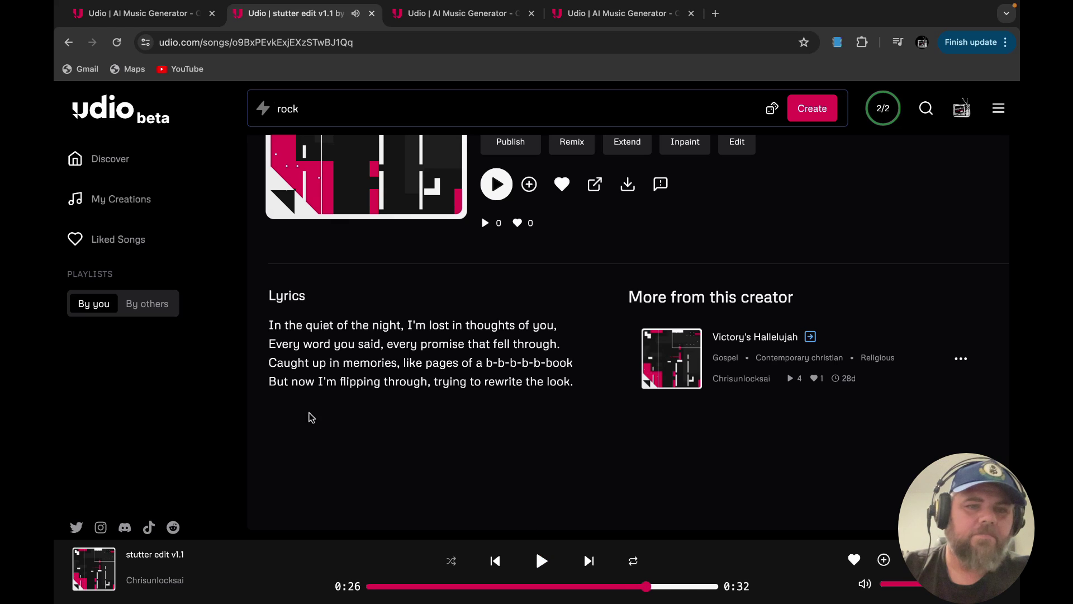
{"action": "left_click", "coordinate": [134, 201]}
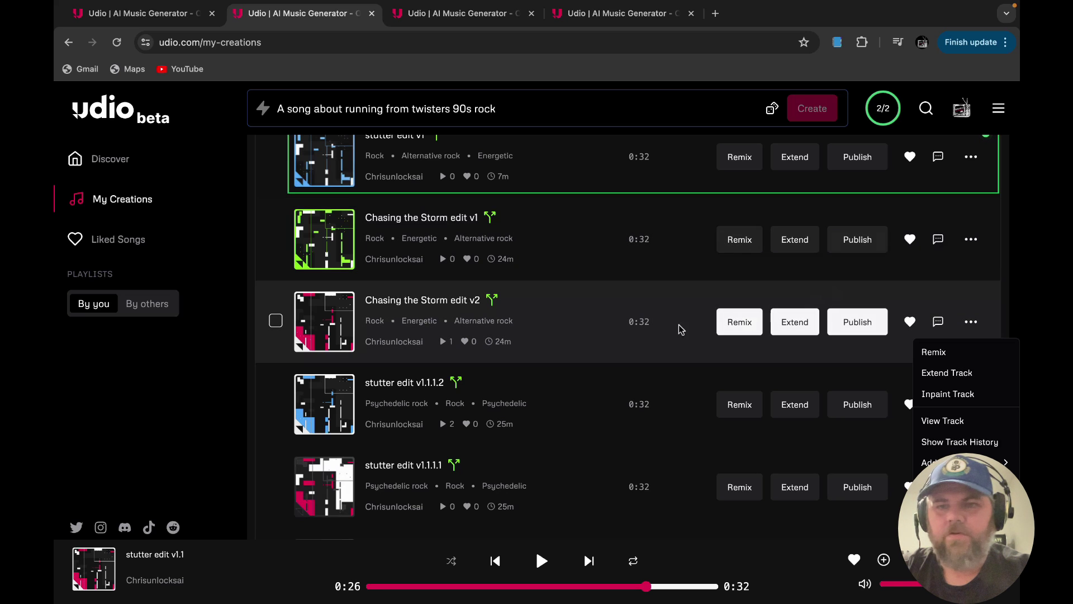
- Play the original Chasing the Storm from 0:22 to its 0:32 end, then return to My Creations
{"action": "scroll", "coordinate": [591, 488], "scroll_direction": "down", "scroll_amount": 9}
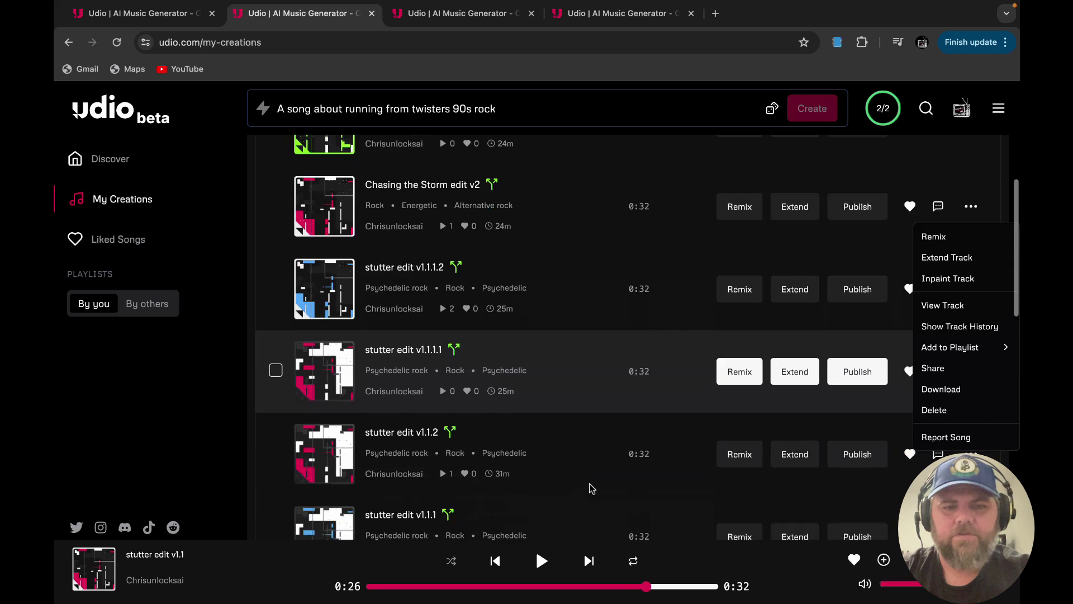
{"action": "scroll", "coordinate": [592, 488], "scroll_direction": "down", "scroll_amount": 10}
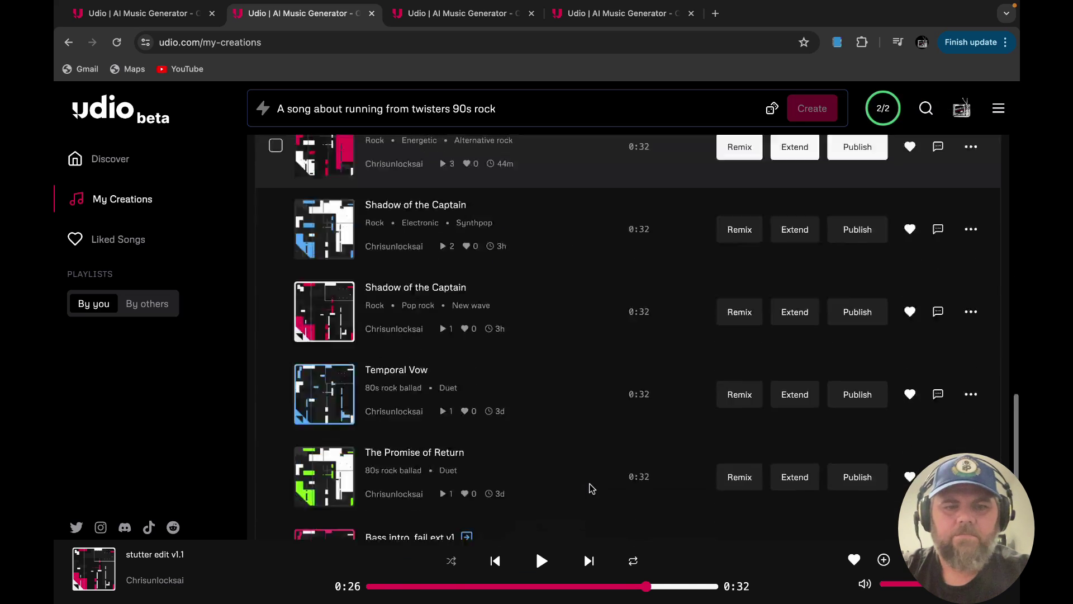
{"action": "scroll", "coordinate": [591, 488], "scroll_direction": "up", "scroll_amount": 6}
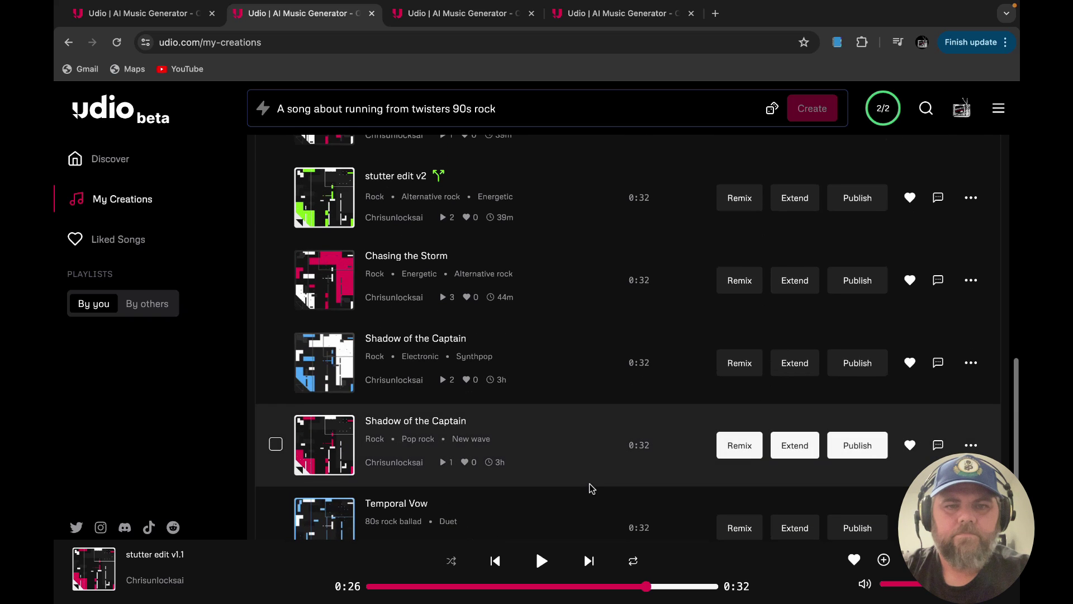
{"action": "left_click", "coordinate": [422, 256]}
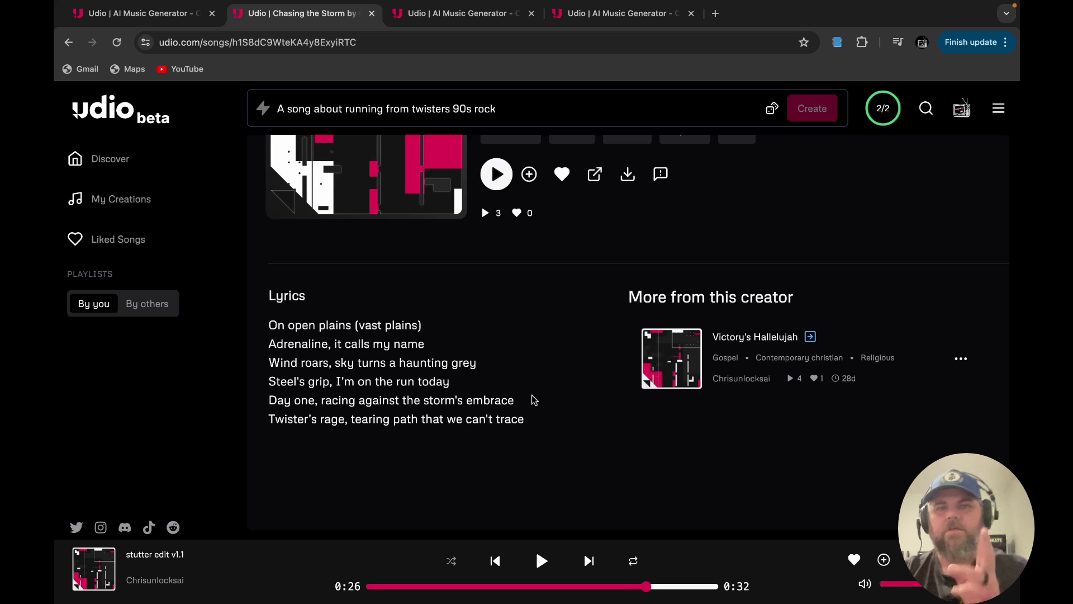
{"action": "left_click", "coordinate": [496, 174]}
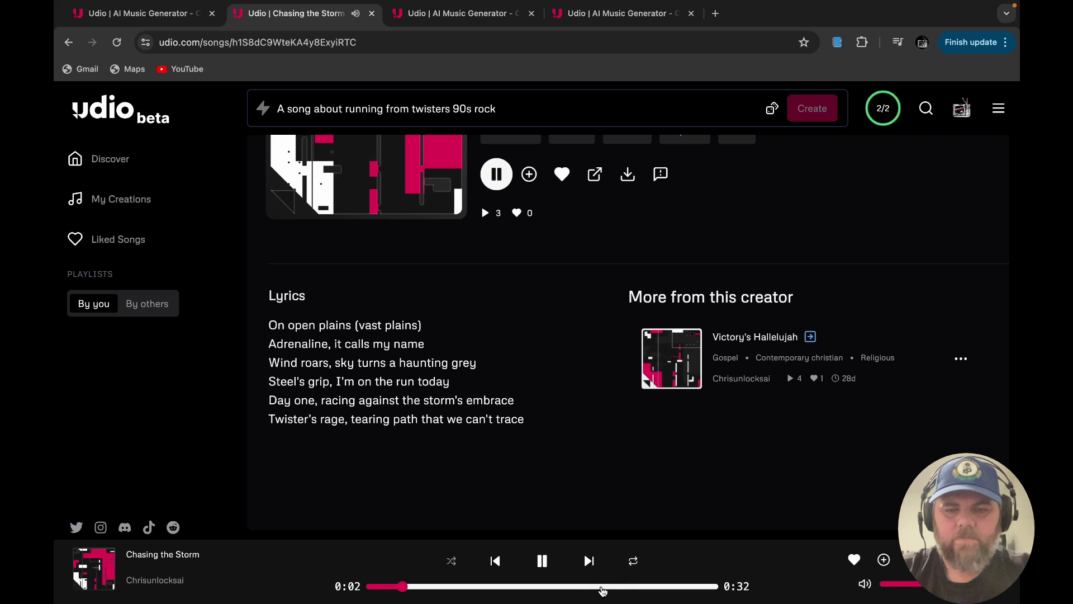
{"action": "left_click", "coordinate": [601, 586]}
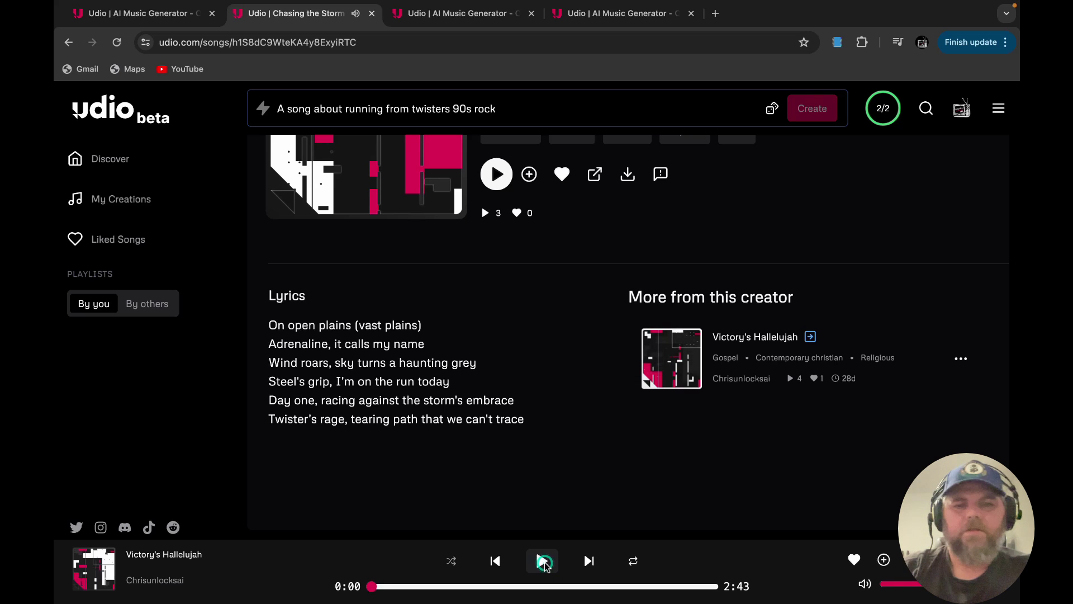
{"action": "left_click", "coordinate": [124, 200]}
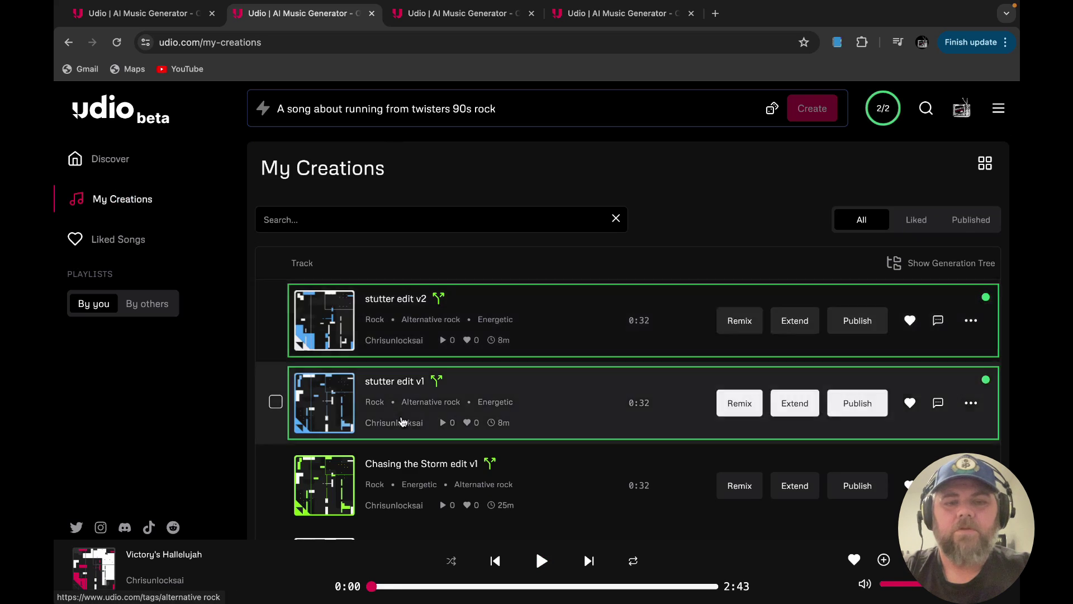
- Play Chasing the Storm edit v2 from 0:23, pause at 0:31, and return to My Creations
{"action": "scroll", "coordinate": [403, 358], "scroll_direction": "down", "scroll_amount": 5}
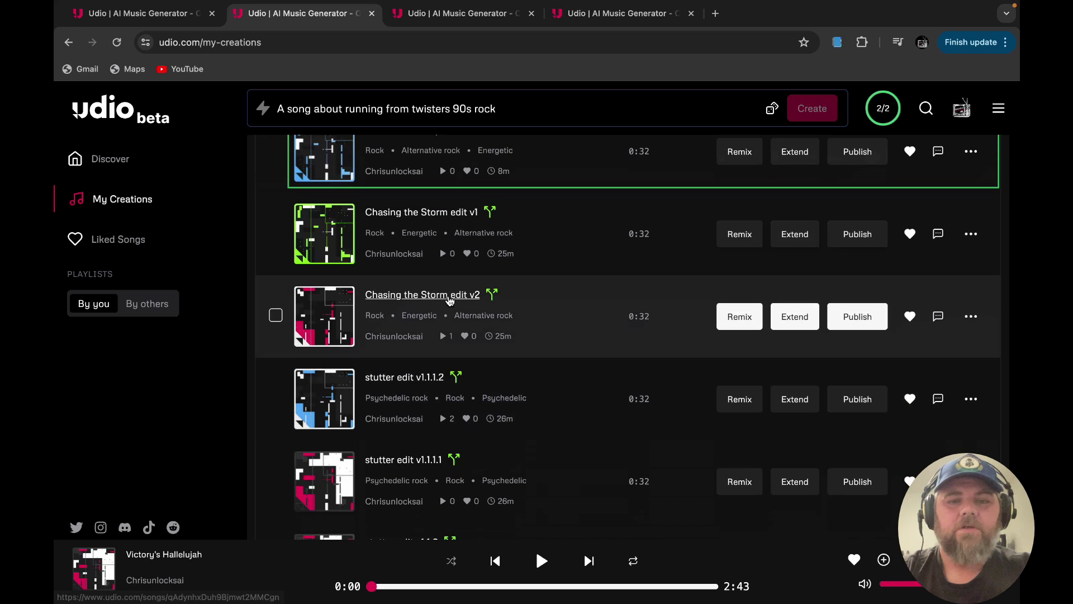
{"action": "left_click", "coordinate": [449, 300]}
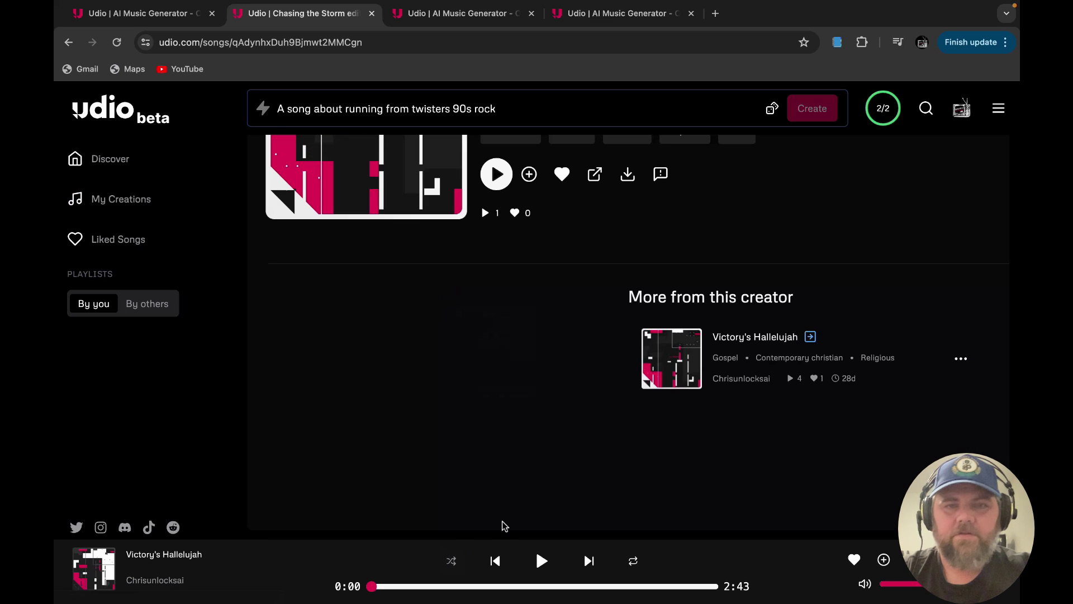
{"action": "left_click", "coordinate": [497, 174]}
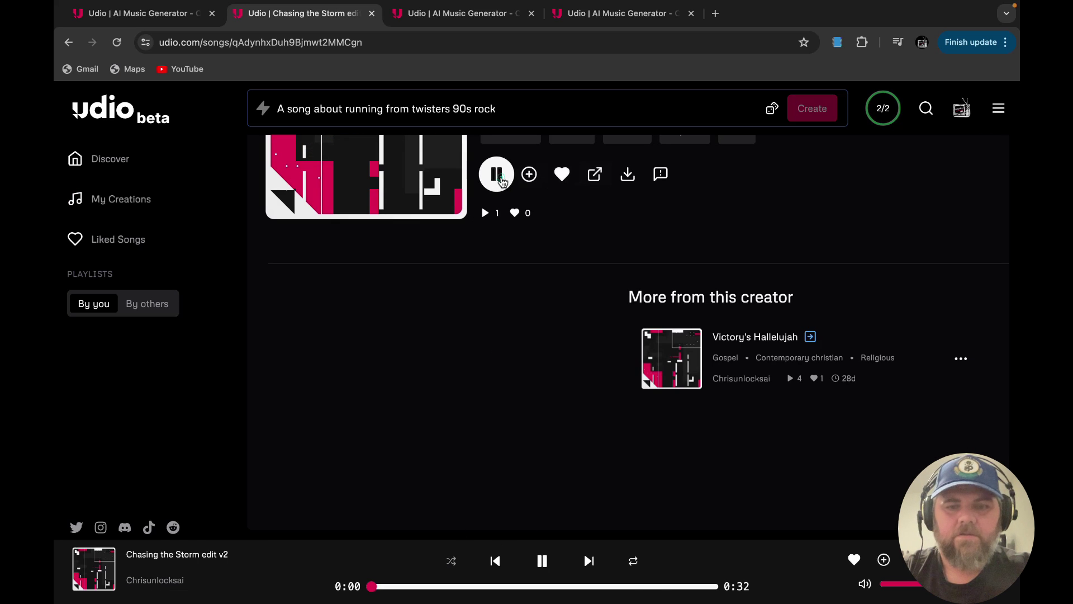
{"action": "left_click", "coordinate": [616, 587]}
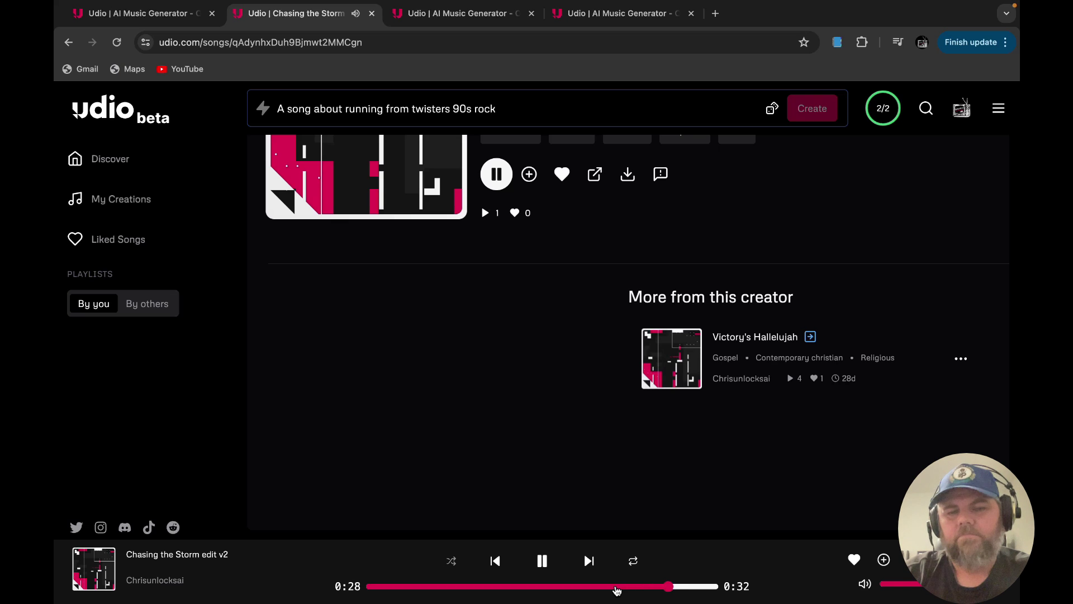
{"action": "left_click", "coordinate": [543, 560]}
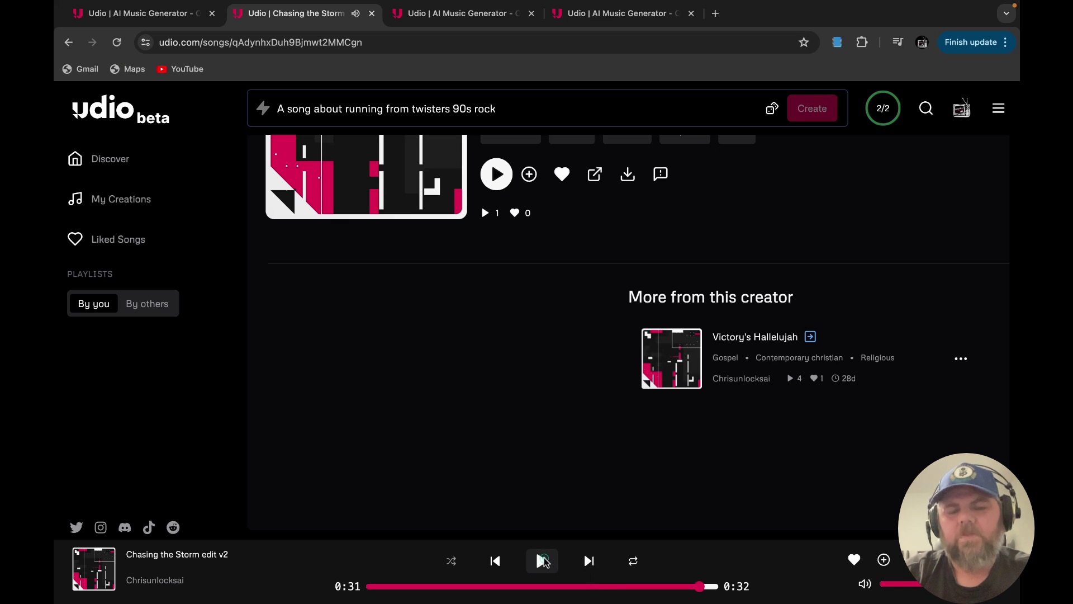
{"action": "left_click", "coordinate": [134, 199]}
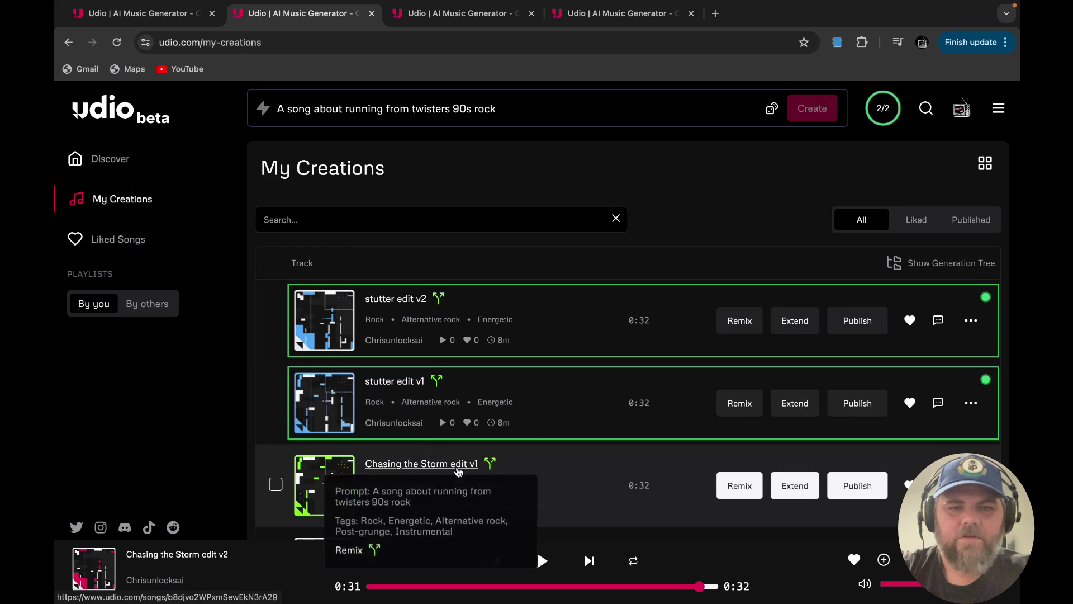
{"action": "left_click", "coordinate": [459, 465]}
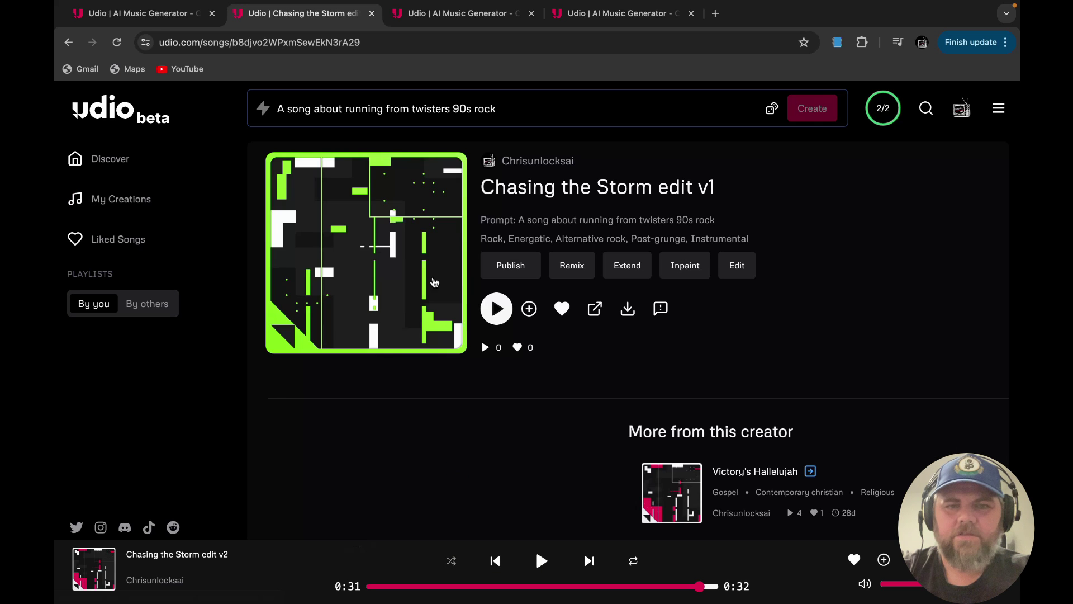
{"action": "left_click", "coordinate": [497, 310]}
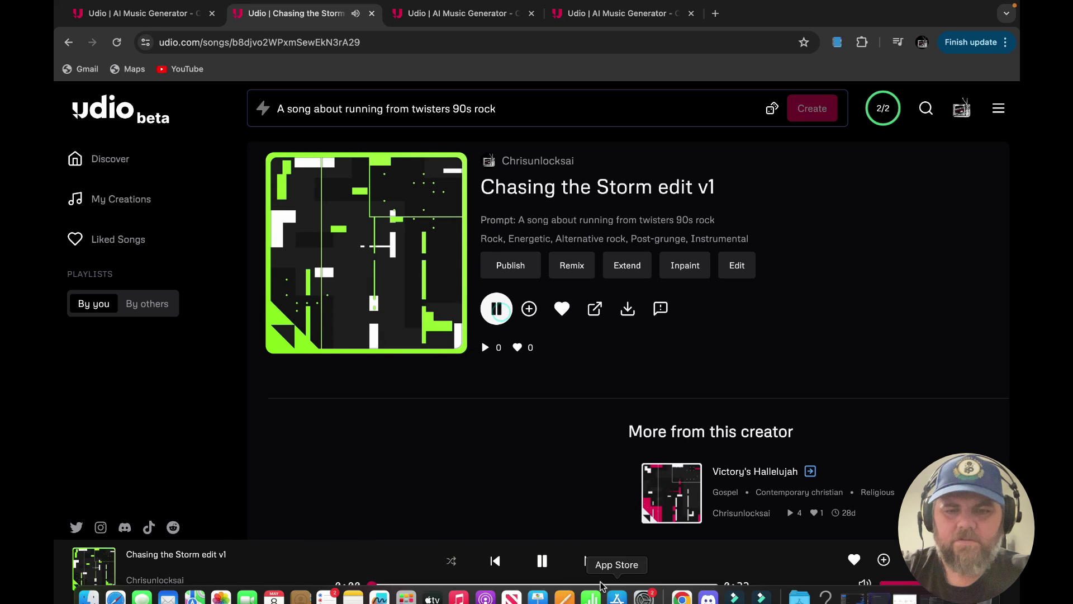
{"action": "left_click", "coordinate": [606, 586]}
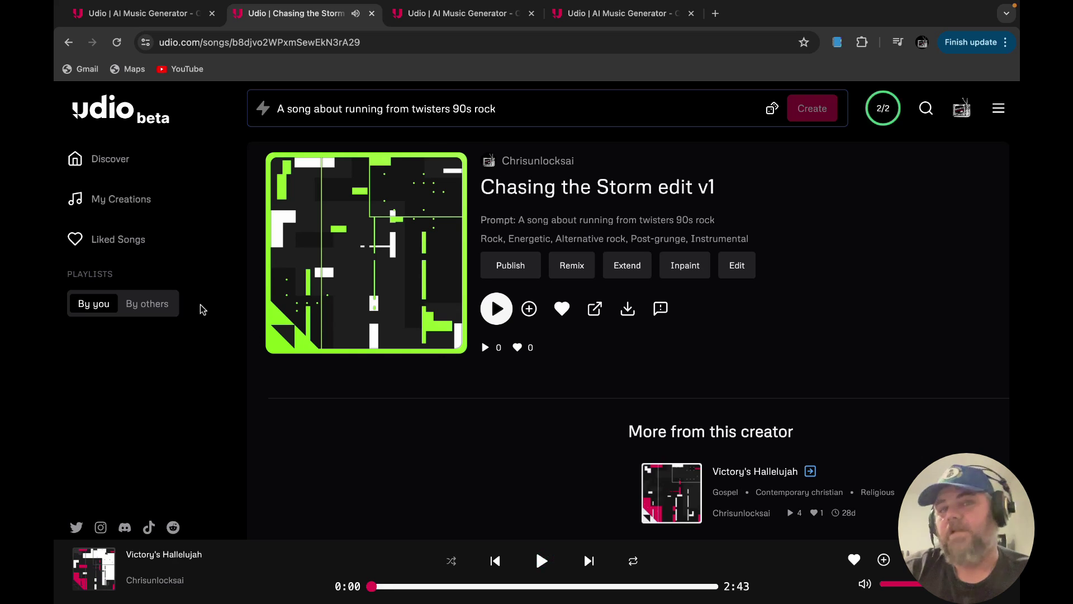
{"action": "left_click", "coordinate": [133, 207]}
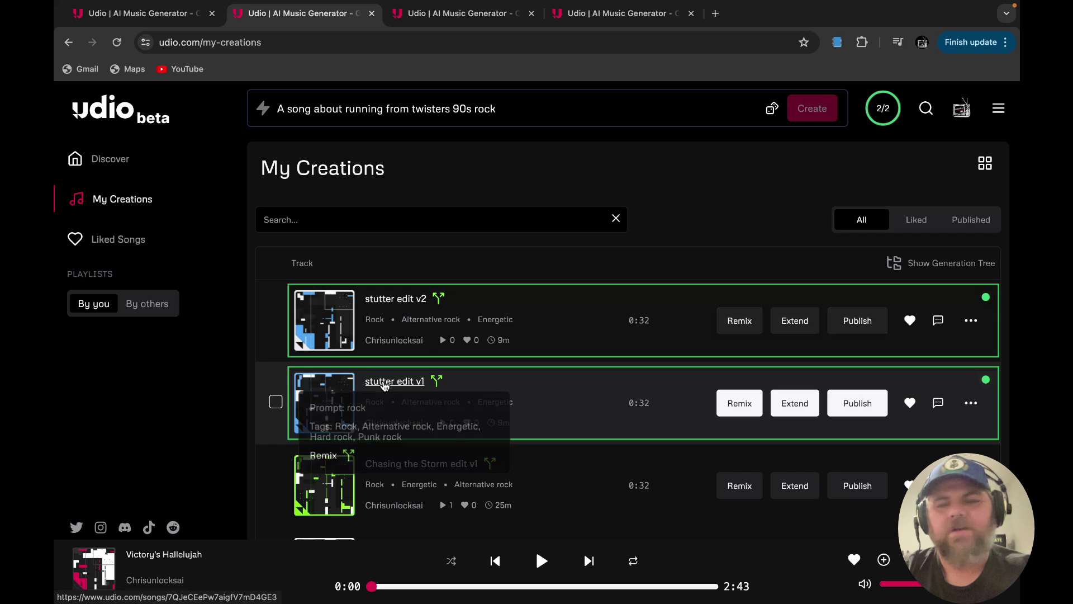
- Play stutter edit v1 from about 0:20, pause at 0:27, and go back to My Creations
{"action": "left_click", "coordinate": [385, 385]}
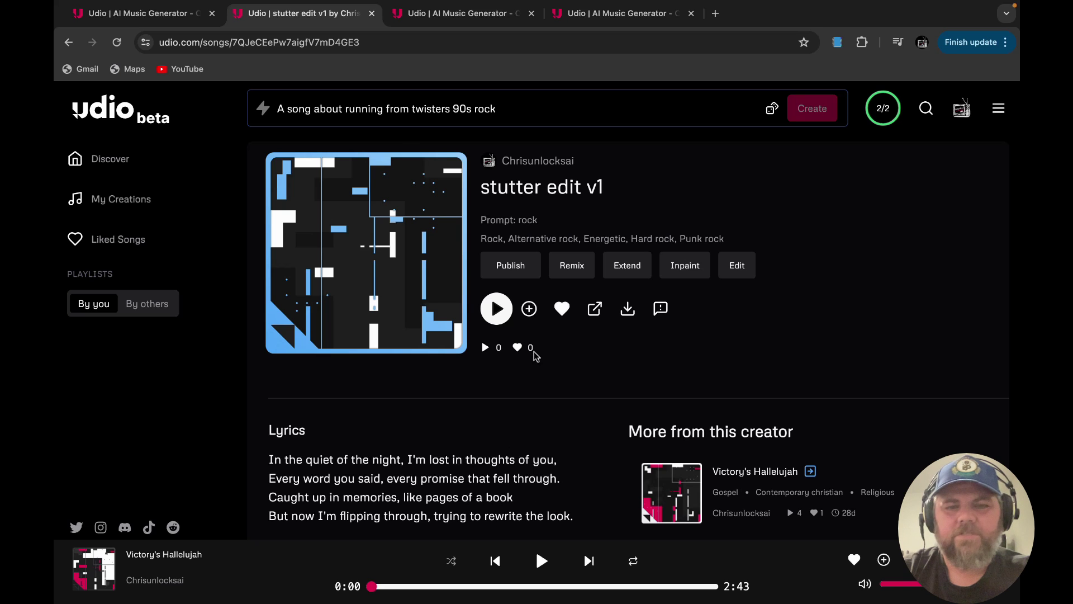
{"action": "left_click", "coordinate": [495, 309]}
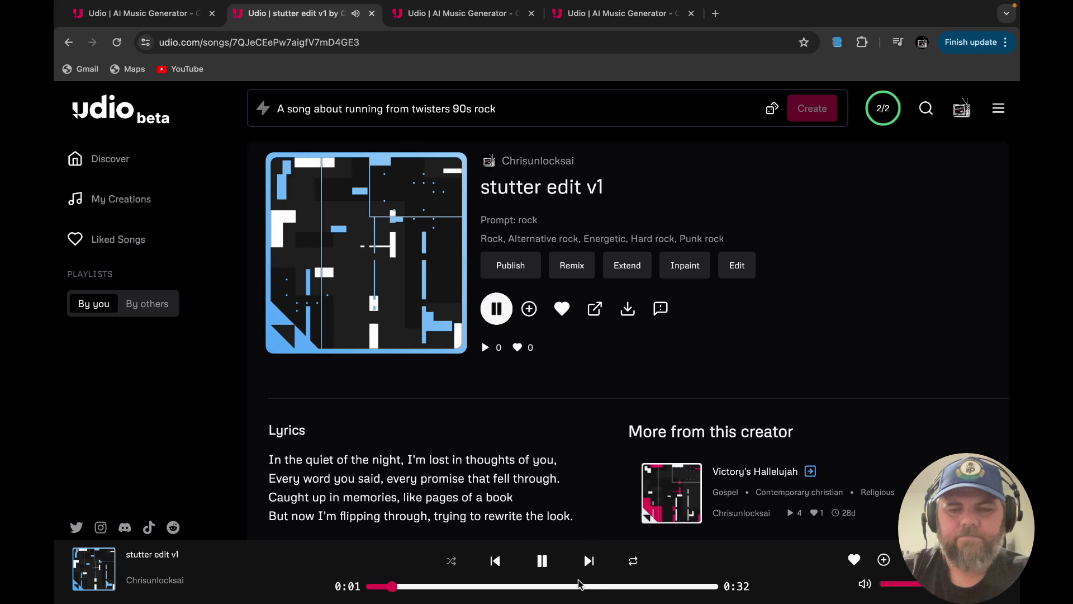
{"action": "left_click", "coordinate": [579, 580]}
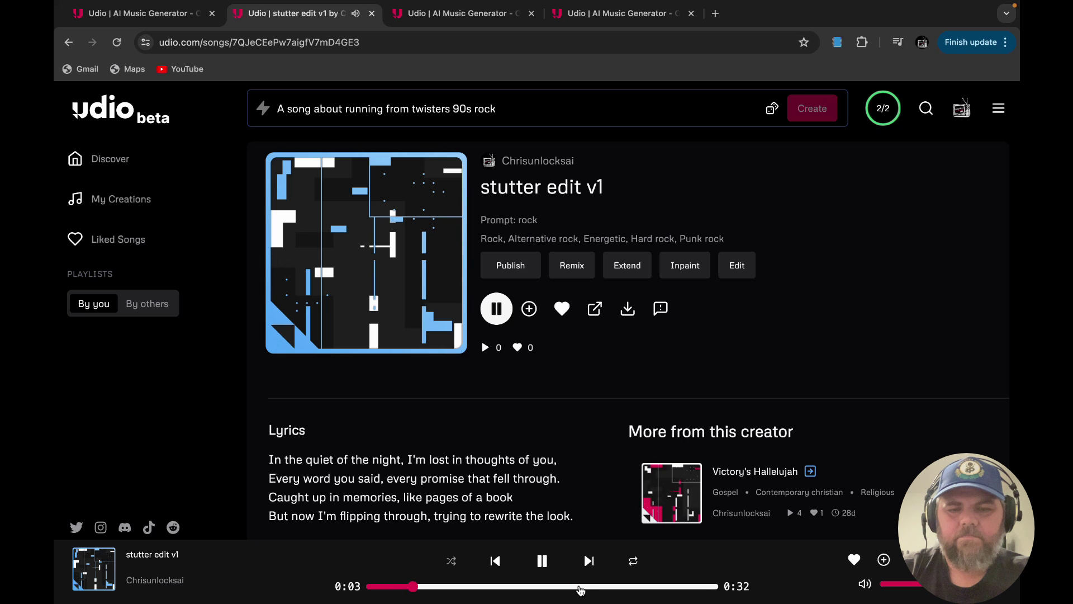
{"action": "left_click", "coordinate": [580, 588]}
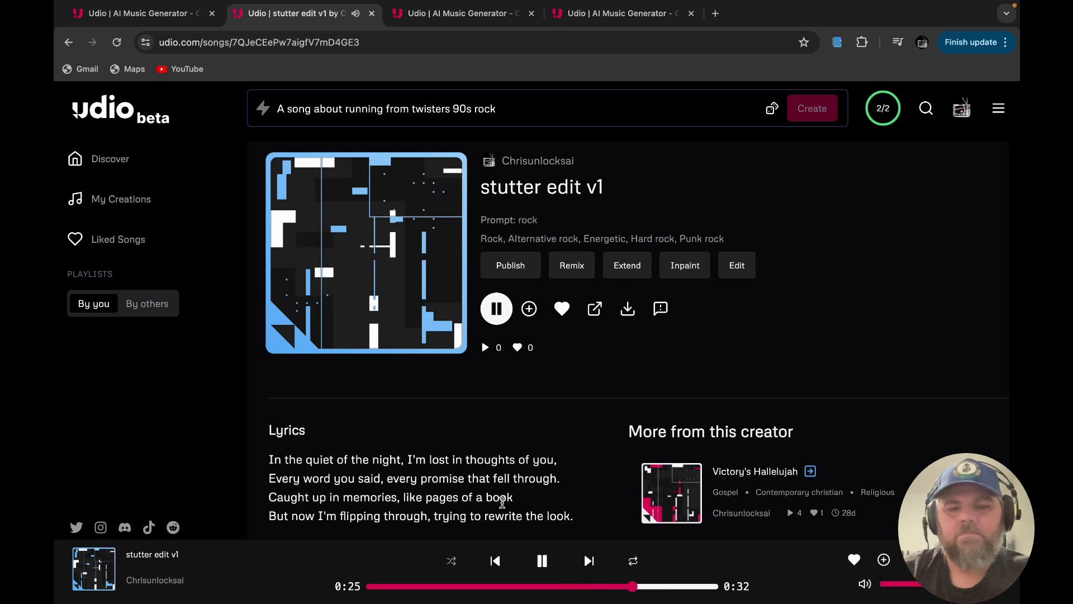
{"action": "left_click", "coordinate": [545, 567]}
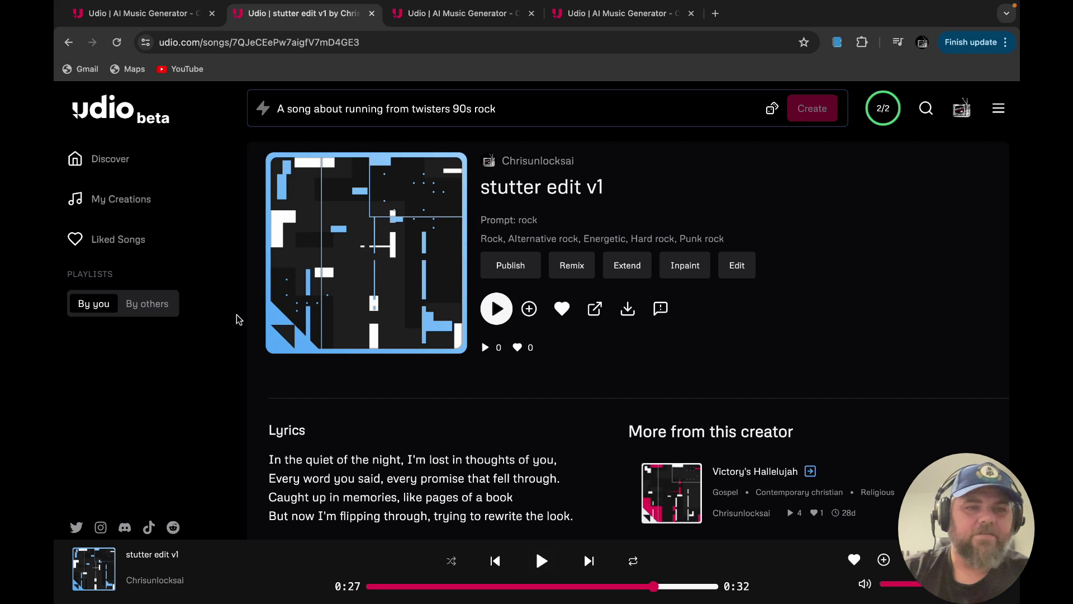
{"action": "left_click", "coordinate": [144, 204]}
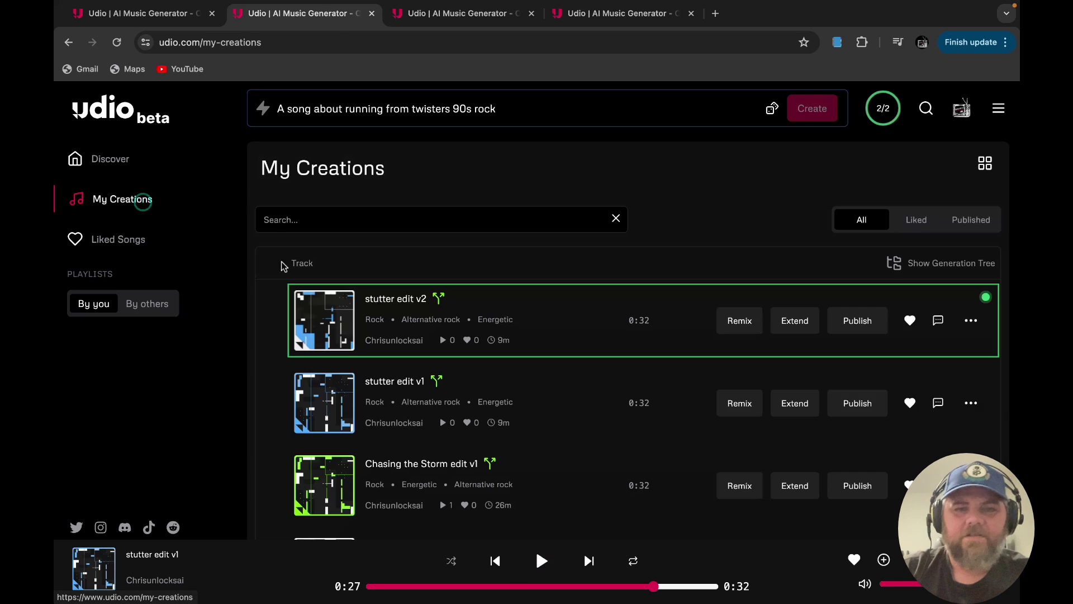
- Reopen stutter edit v1, resume it briefly to 0:28, pause, and return to My Creations
{"action": "left_click", "coordinate": [404, 379]}
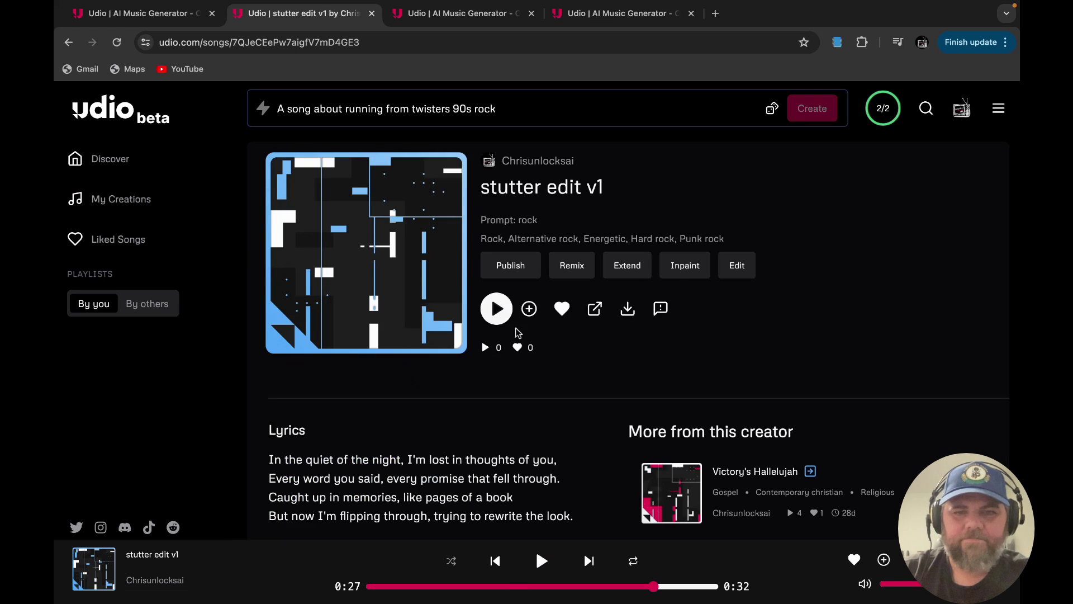
{"action": "left_click", "coordinate": [496, 308]}
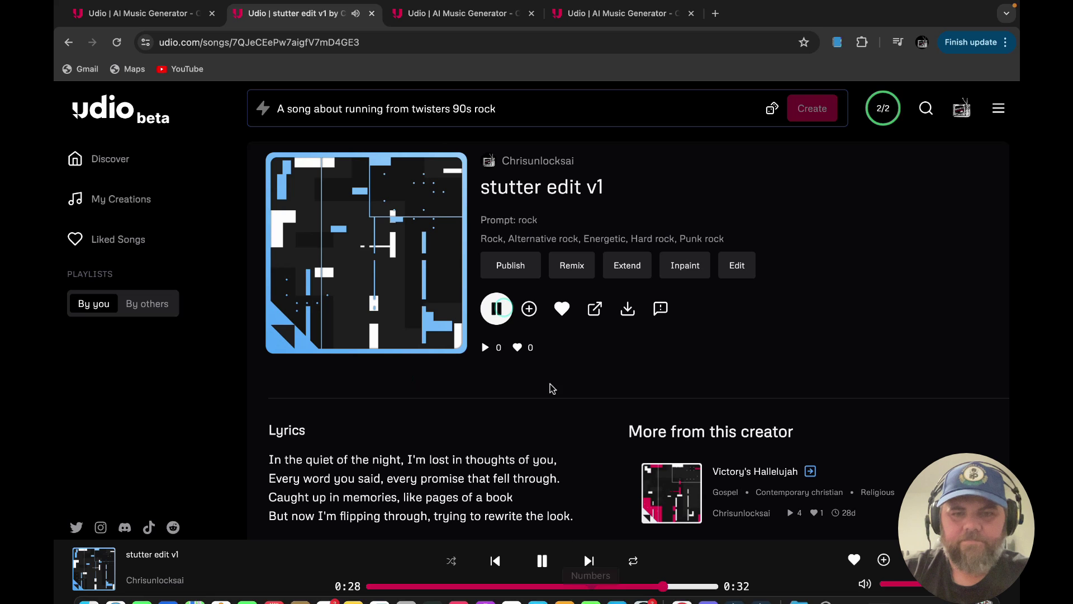
{"action": "left_click", "coordinate": [497, 308]}
{"action": "left_click", "coordinate": [135, 199]}
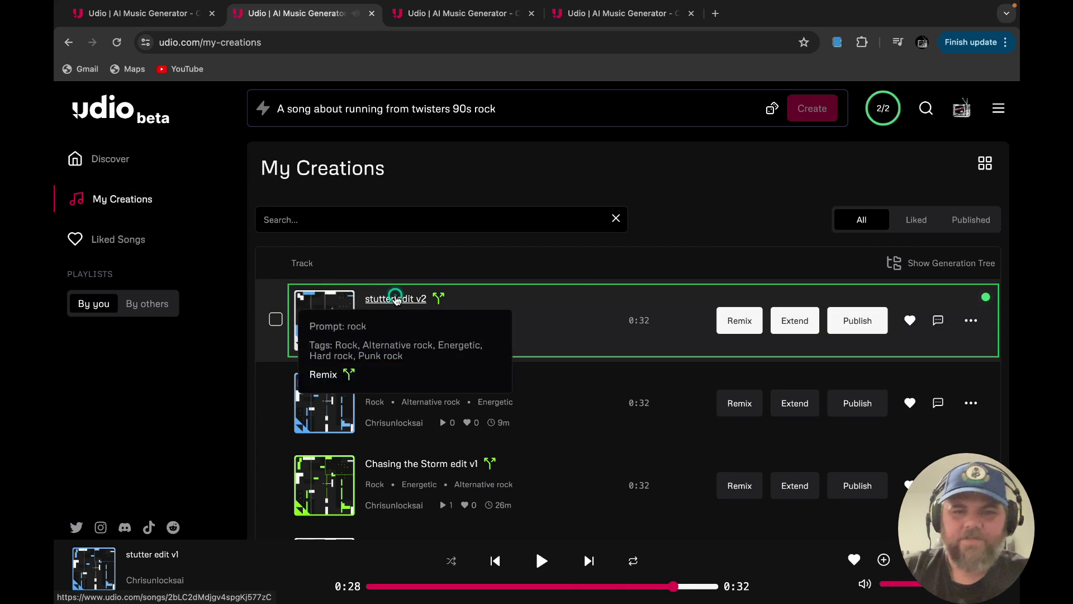
- Play stutter edit v2 from about 0:22, pause at 0:27, and open its inpainting editor
{"action": "left_click", "coordinate": [396, 300]}
{"action": "left_click", "coordinate": [503, 315]}
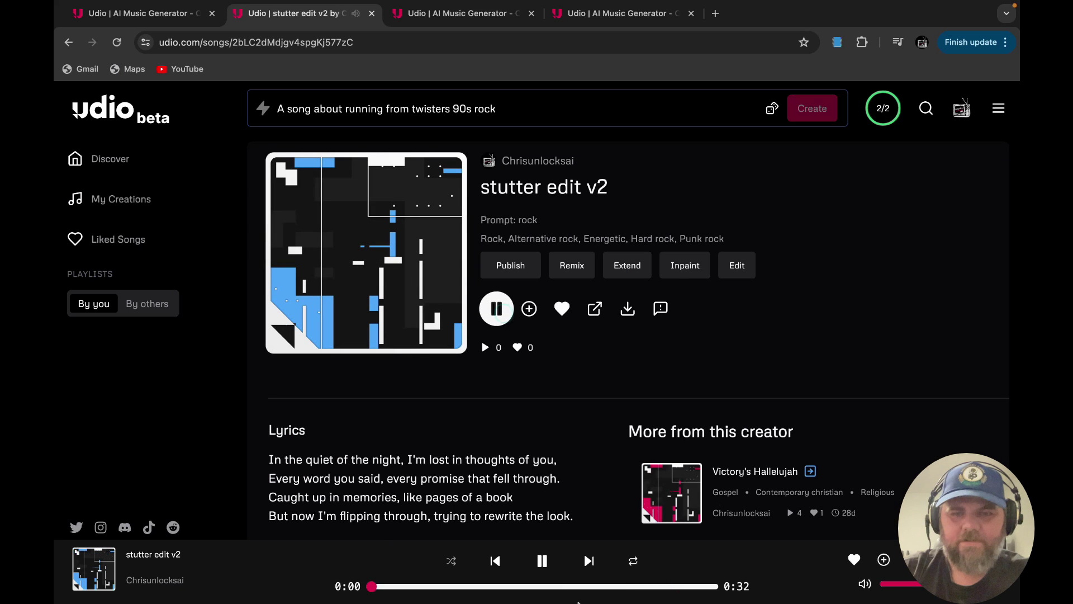
{"action": "left_click", "coordinate": [602, 585]}
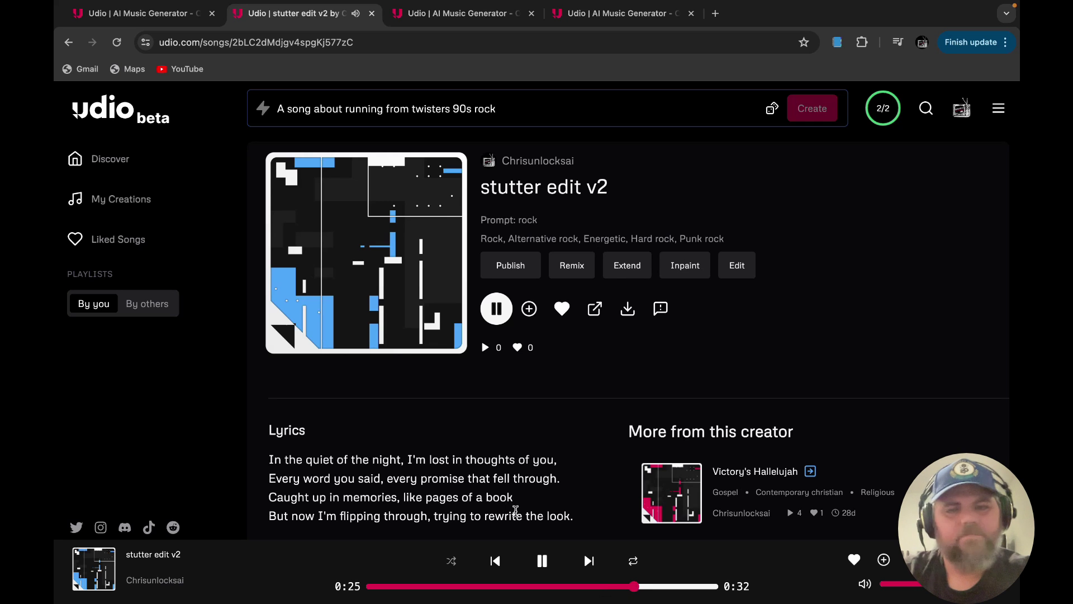
{"action": "left_click", "coordinate": [495, 311]}
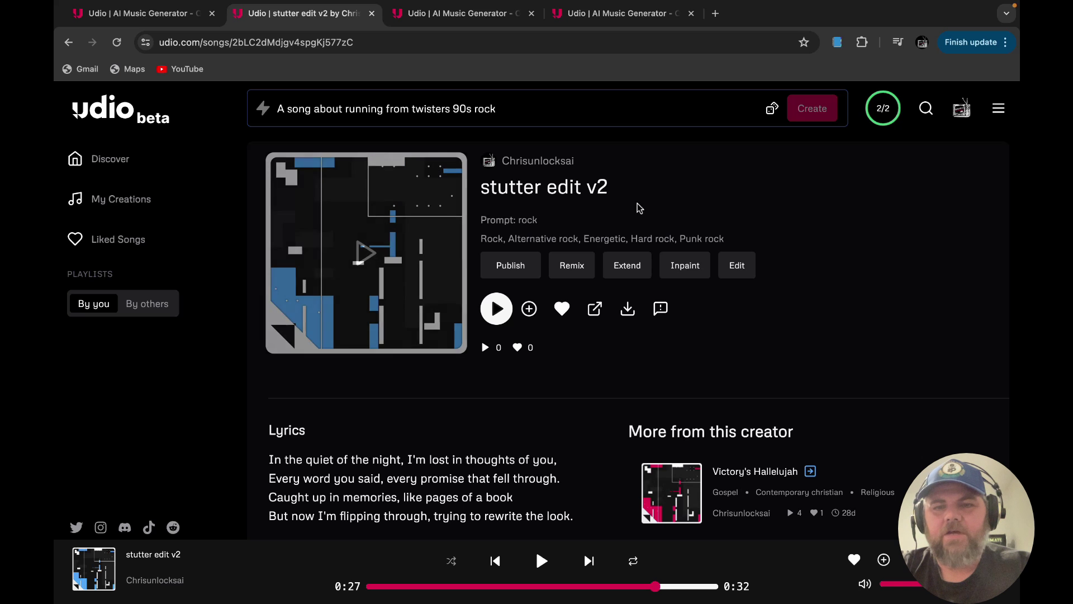
{"action": "left_click", "coordinate": [680, 268]}
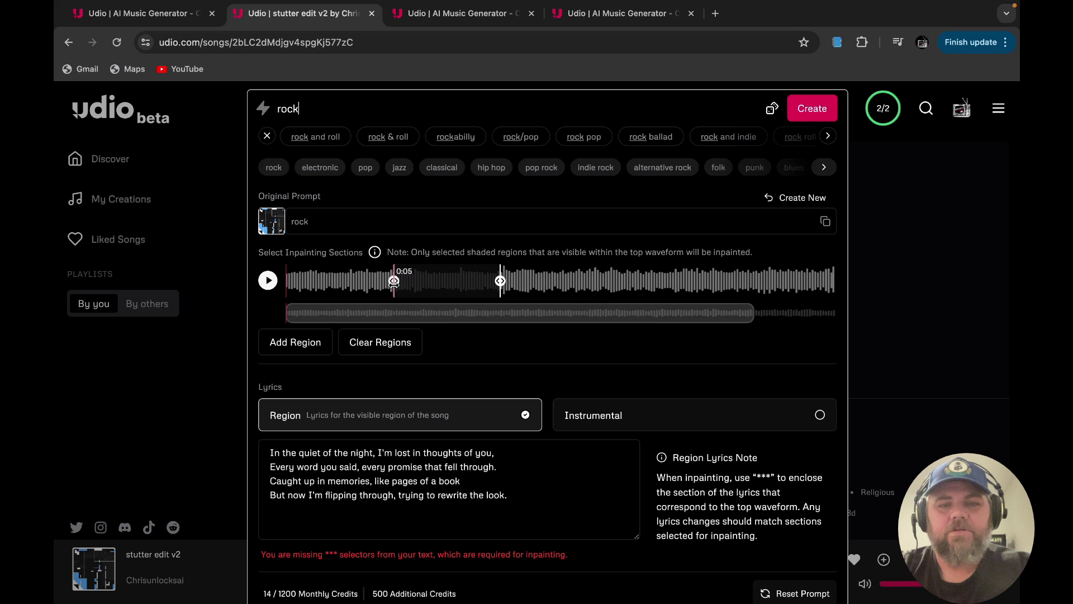
- Widen the inpaint region to start near 0:02, adjust its end, then close without generating
{"action": "left_click_drag", "start_coordinate": [394, 281], "coordinate": [337, 281]}
{"action": "mouse_move", "coordinate": [499, 282]}
{"action": "left_mouse_down"}
{"action": "mouse_move", "coordinate": [611, 281]}
{"action": "mouse_move", "coordinate": [496, 281]}
{"action": "left_mouse_up"}
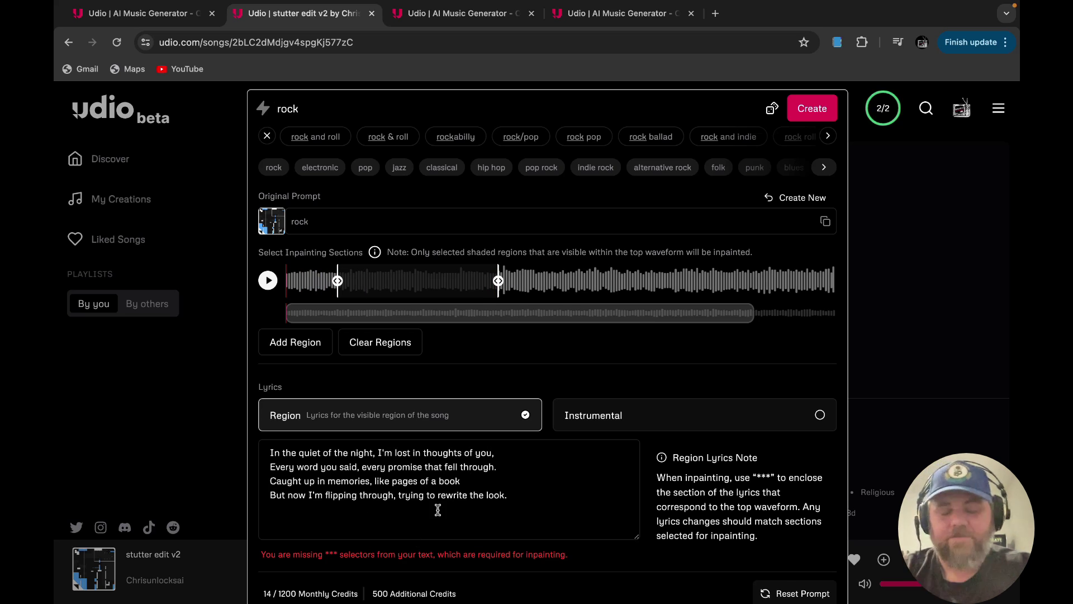
{"action": "left_click", "coordinate": [235, 410]}
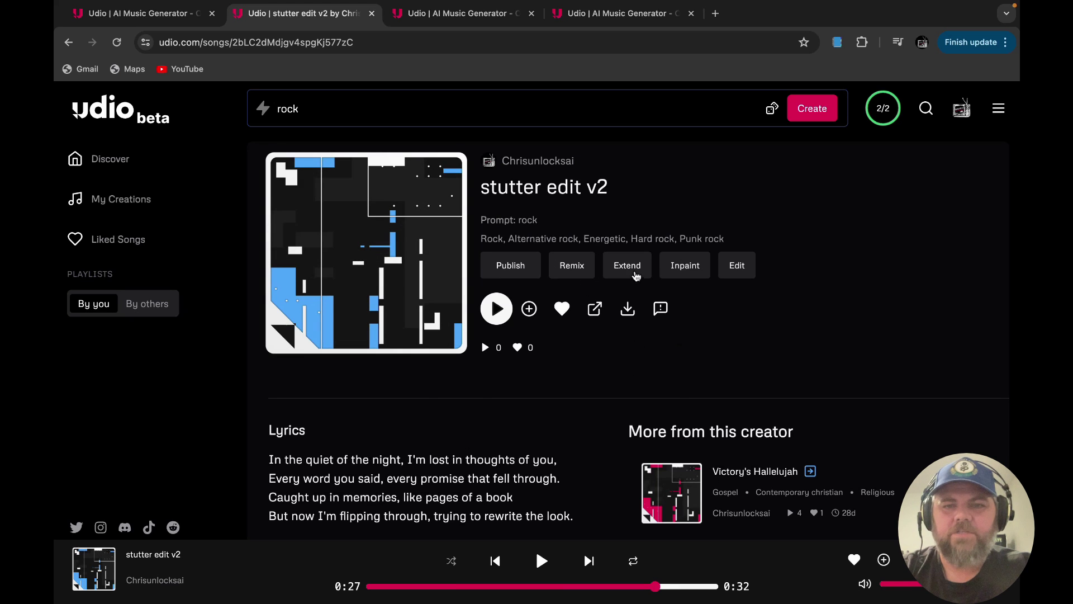
- Open Extend for stutter edit v2, try resizing a selected section, then switch Select Section off
{"action": "left_click", "coordinate": [635, 269]}
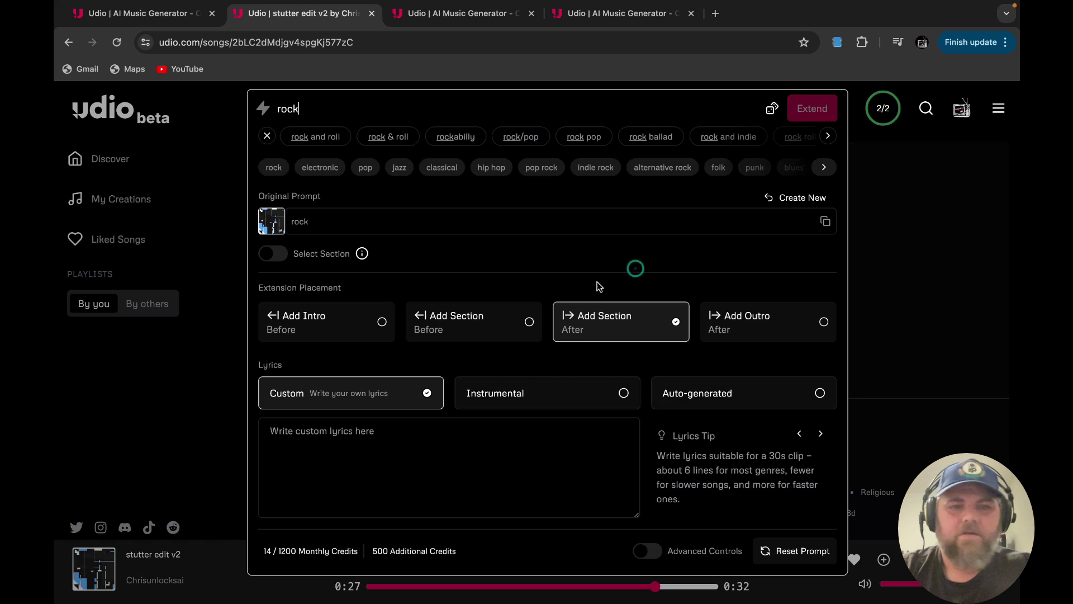
{"action": "left_click", "coordinate": [284, 259]}
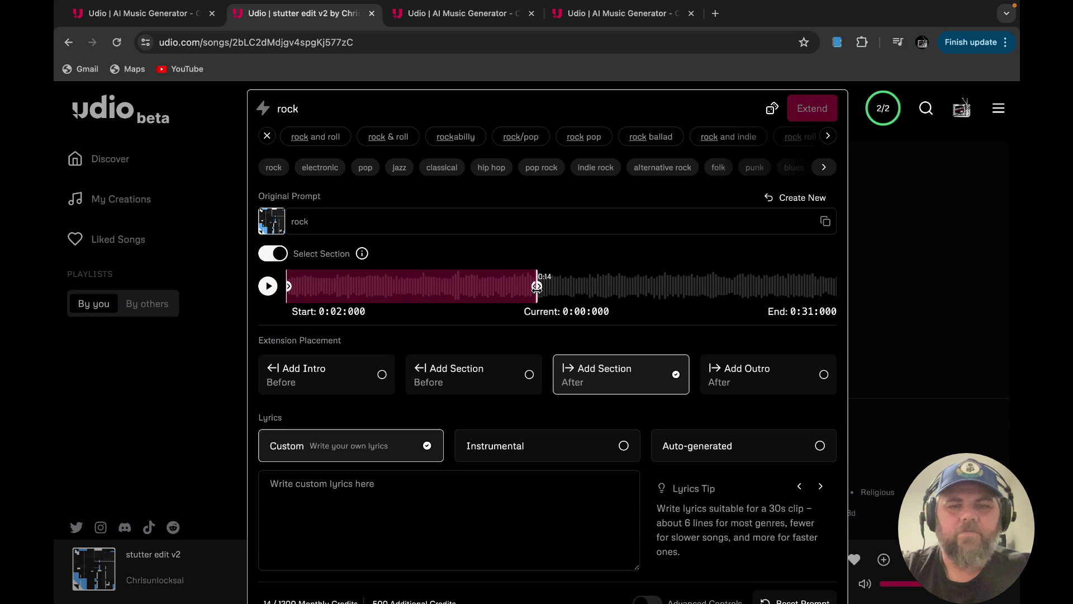
{"action": "left_click_drag", "start_coordinate": [537, 286], "coordinate": [885, 239]}
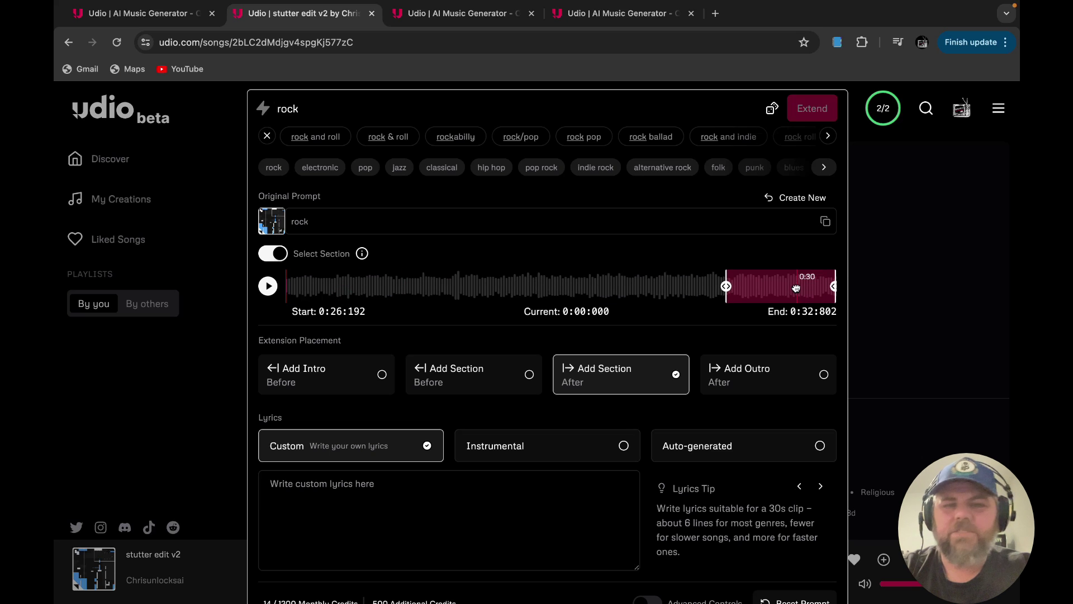
{"action": "left_click_drag", "start_coordinate": [777, 286], "coordinate": [323, 294]}
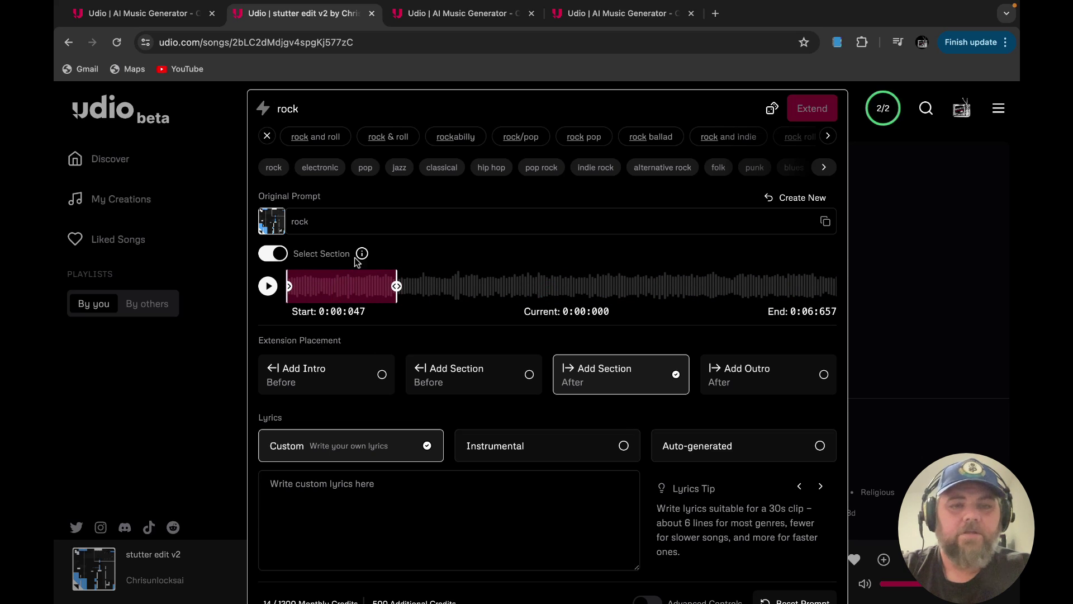
{"action": "mouse_move", "coordinate": [362, 254]}
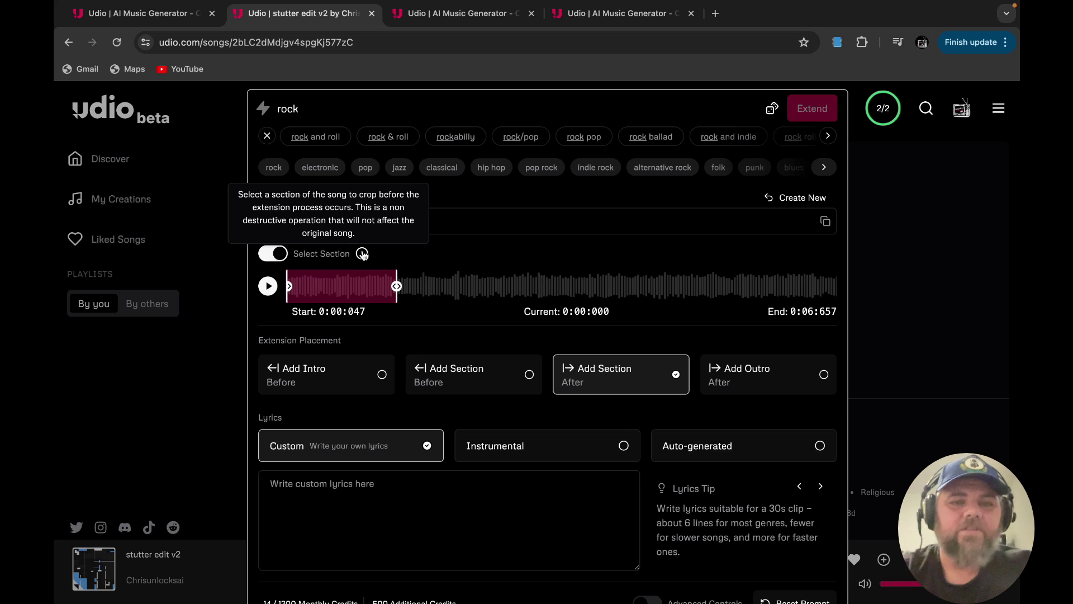
{"action": "left_click", "coordinate": [450, 251]}
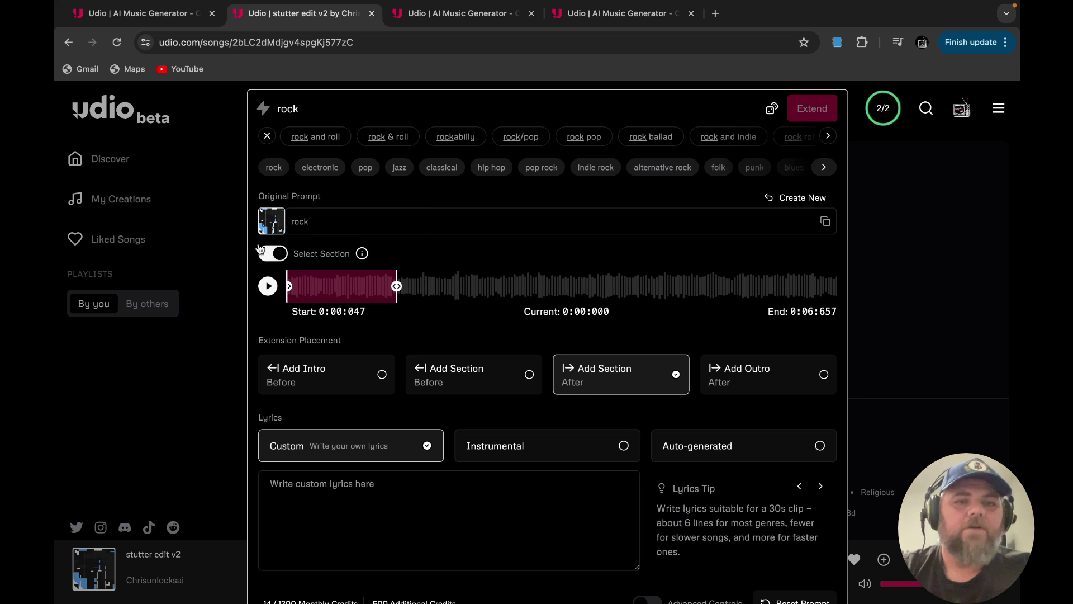
{"action": "left_click", "coordinate": [281, 254]}
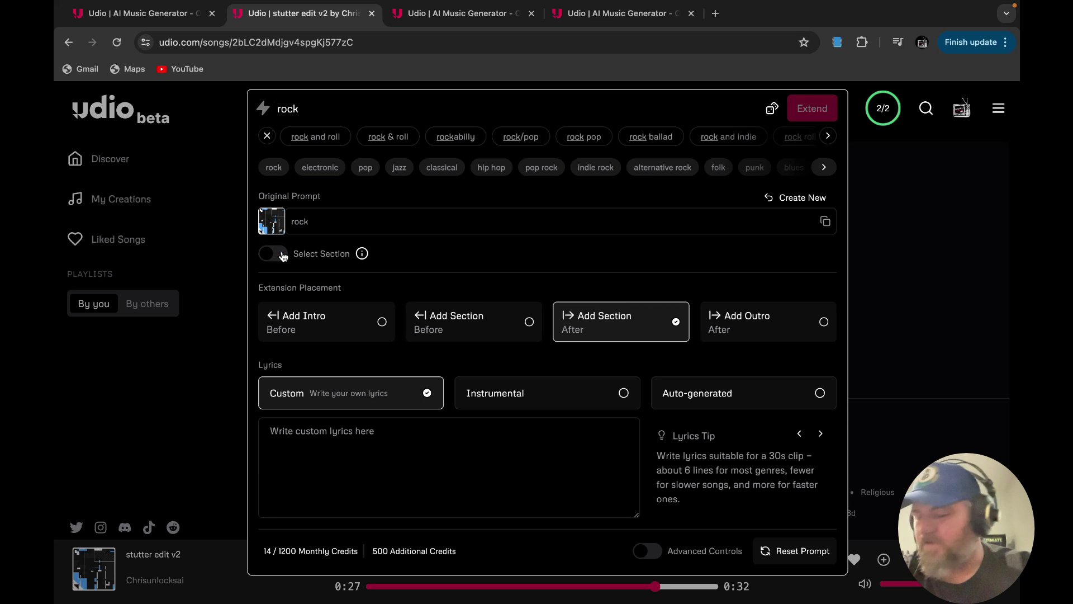